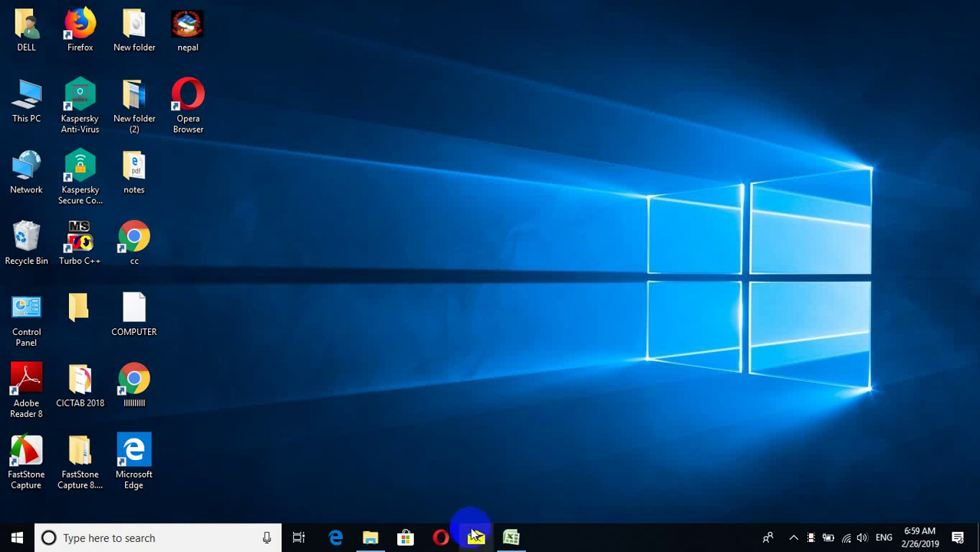
# Open the 8grade result 2074 workbook and review the grade formulas, ending back at FGpt in CH2
pyautogui.click(511, 537)
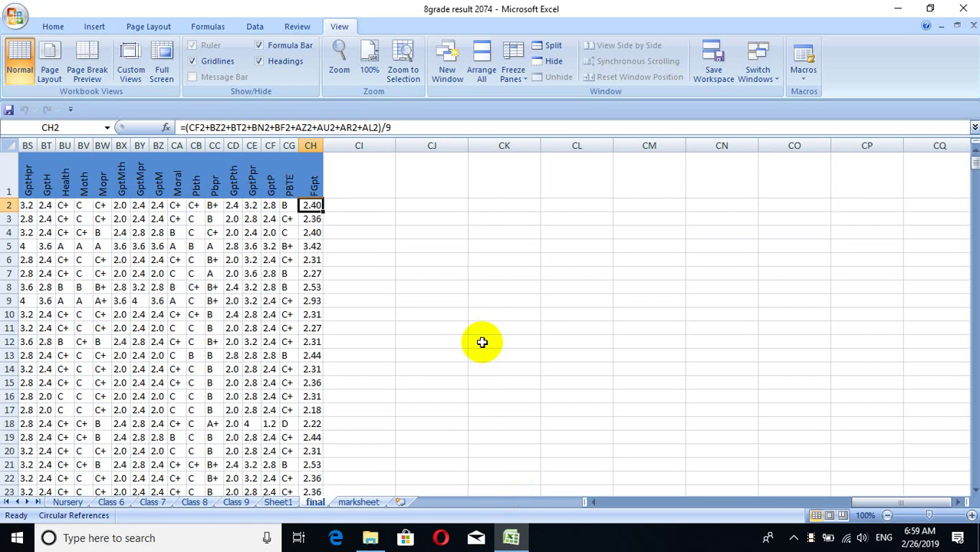
pyautogui.press('Left')
pyautogui.press('Left')
pyautogui.press('Left')
pyautogui.press('Left')
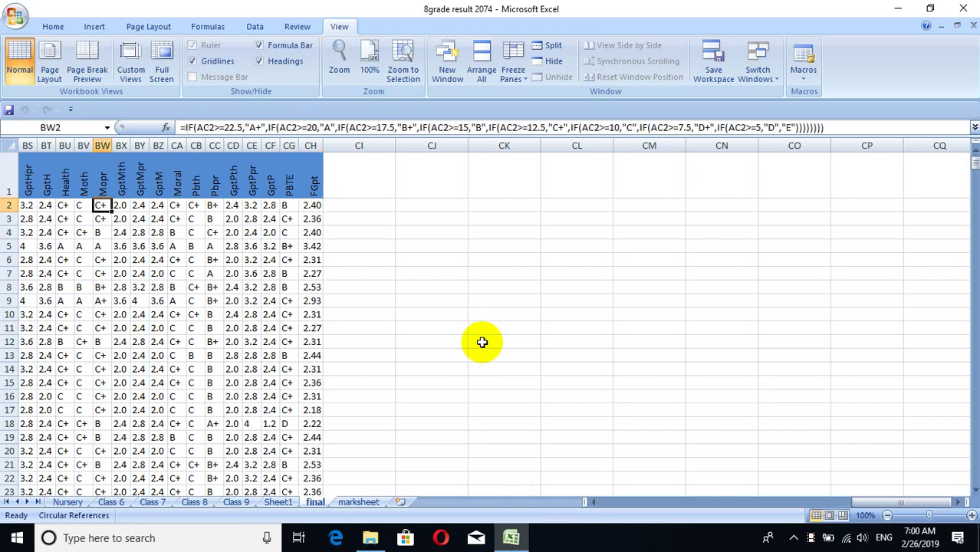
pyautogui.press('Left')
pyautogui.press('Left')
pyautogui.press('Left')
pyautogui.press('Left')
pyautogui.press('Left')
pyautogui.press('Left')
pyautogui.press('Left')
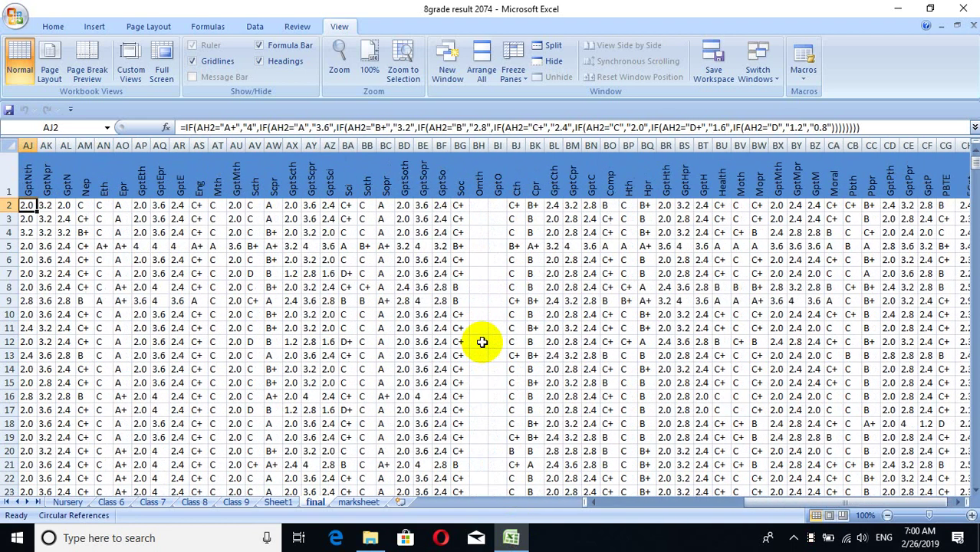
pyautogui.press('Left')
pyautogui.press('Left')
pyautogui.press('Left')
pyautogui.press('Left')
pyautogui.press('Left')
pyautogui.press('Left')
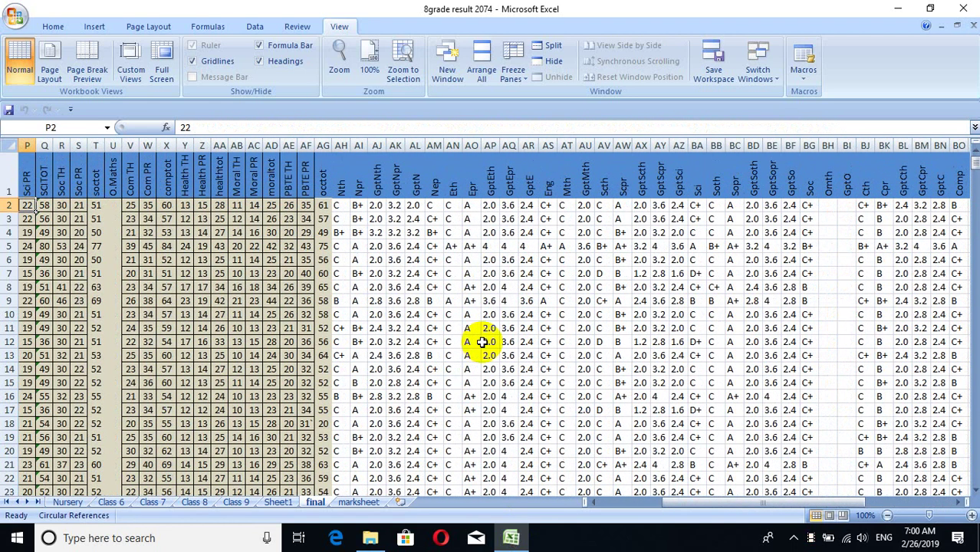
pyautogui.press('Right')
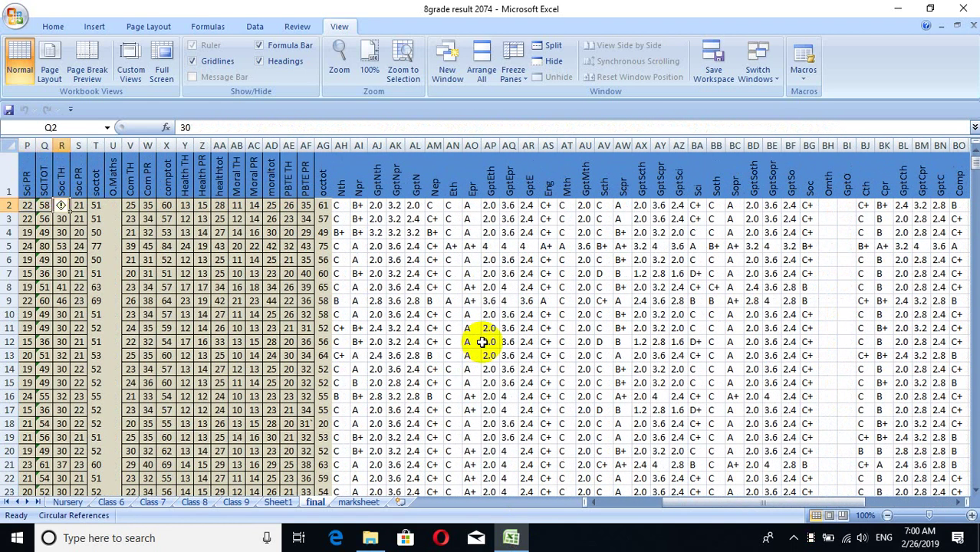
pyautogui.press('Right')
pyautogui.press('Right')
pyautogui.press('Right')
pyautogui.press('Right')
pyautogui.press('Right')
pyautogui.press('Right')
pyautogui.press('Right')
pyautogui.press('Right')
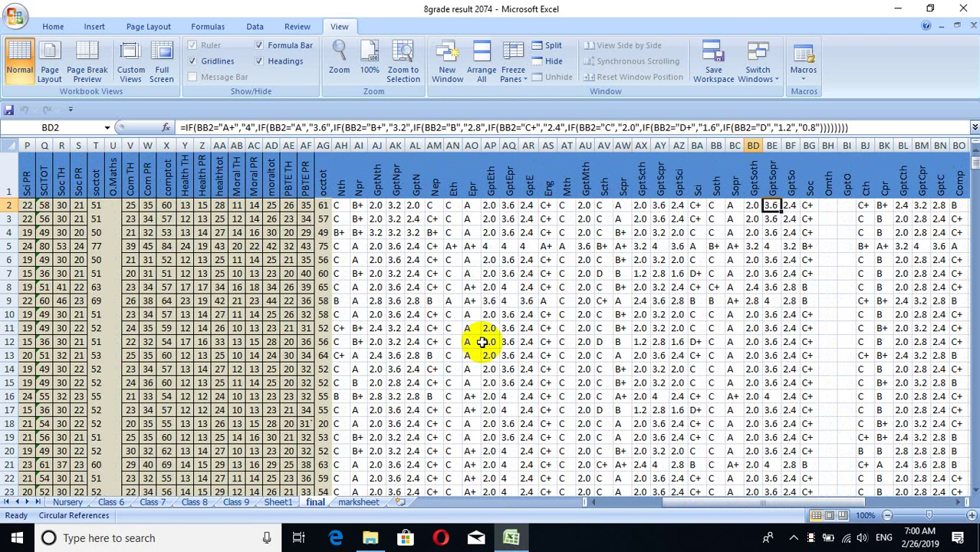
pyautogui.press('Right')
pyautogui.press('Right')
pyautogui.press('Right')
pyautogui.press('Right')
pyautogui.press('Right')
pyautogui.press('Right')
pyautogui.press('Right')
pyautogui.press('Right')
pyautogui.press('Right')
pyautogui.press('Right')
pyautogui.press('Right')
pyautogui.press('Right')
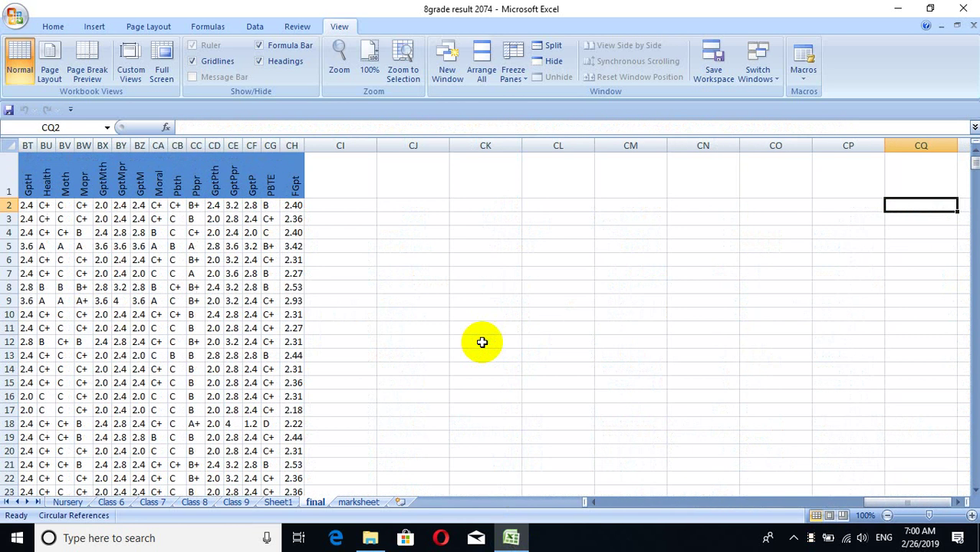
pyautogui.press('Left')
pyautogui.press('Left')
pyautogui.press('Left')
pyautogui.press('Left')
pyautogui.press('Left')
pyautogui.press('Left')
pyautogui.press('Left')
pyautogui.press('Left')
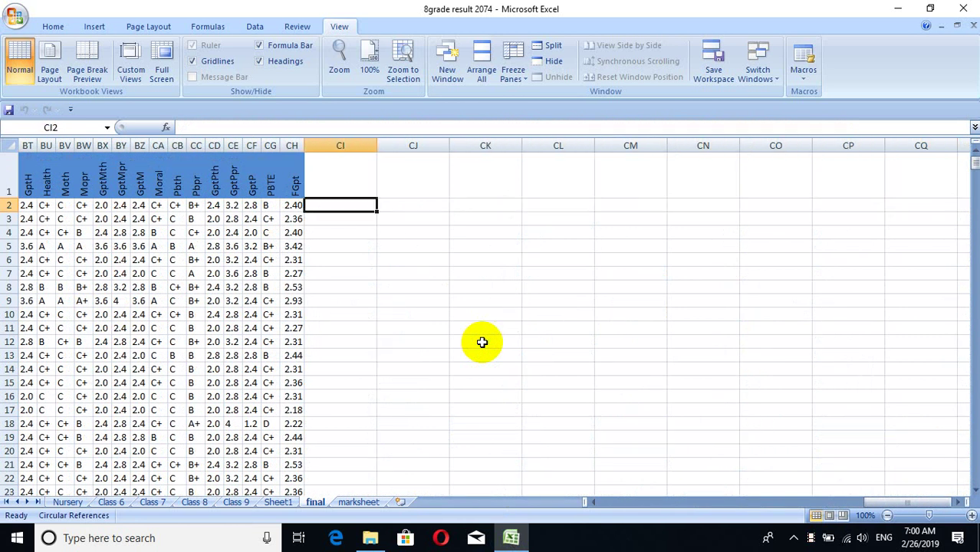
pyautogui.press('Left')
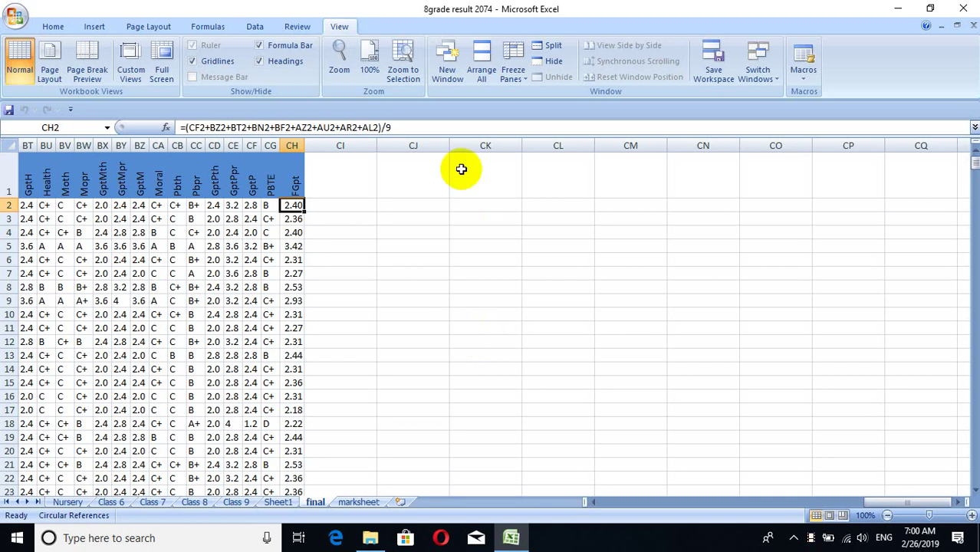
pyautogui.click(408, 129)
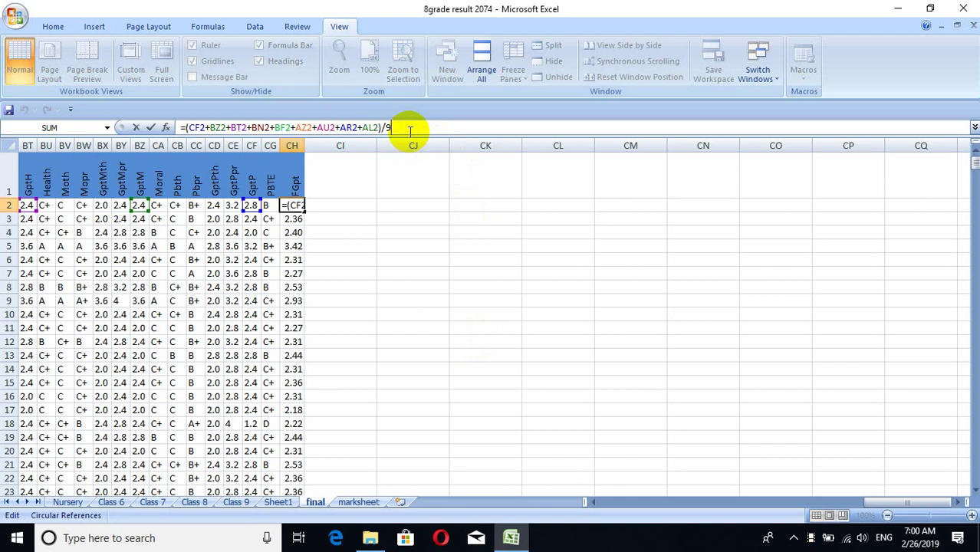
pyautogui.click(152, 128)
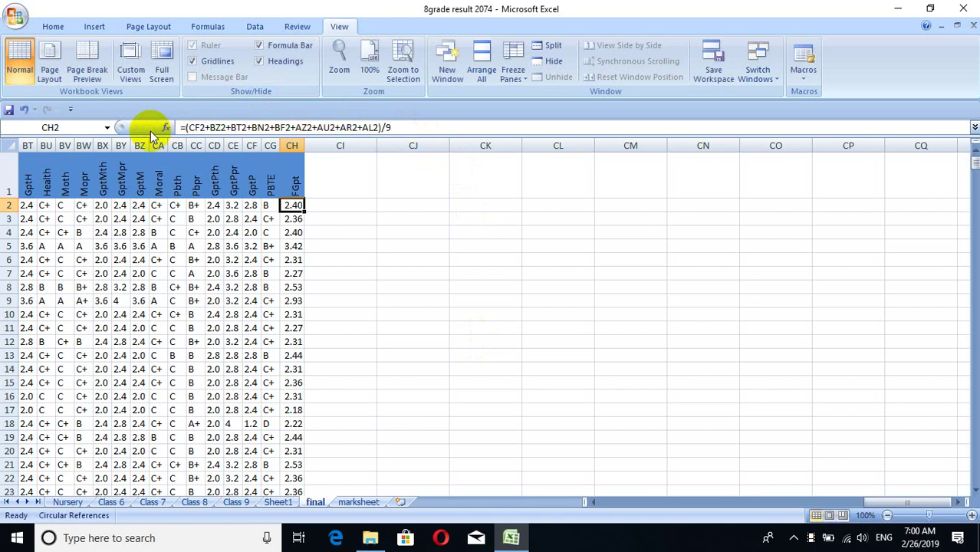
pyautogui.click(331, 207)
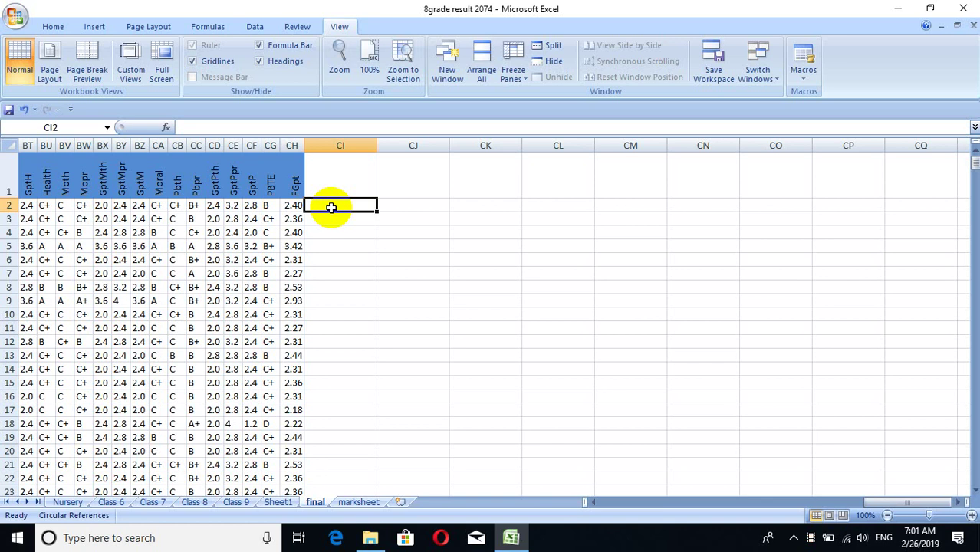
# Zoom the final sheet to 160% and scroll to show the FGpt header and blank column CI
pyautogui.click(972, 515)
pyautogui.click(971, 515)
pyautogui.click(971, 515)
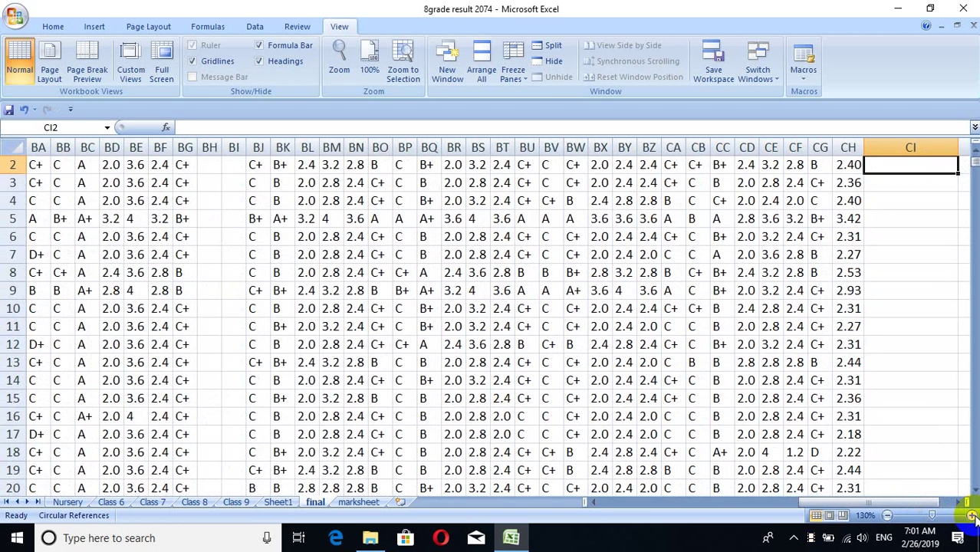
pyautogui.click(972, 516)
pyautogui.click(971, 516)
pyautogui.click(972, 515)
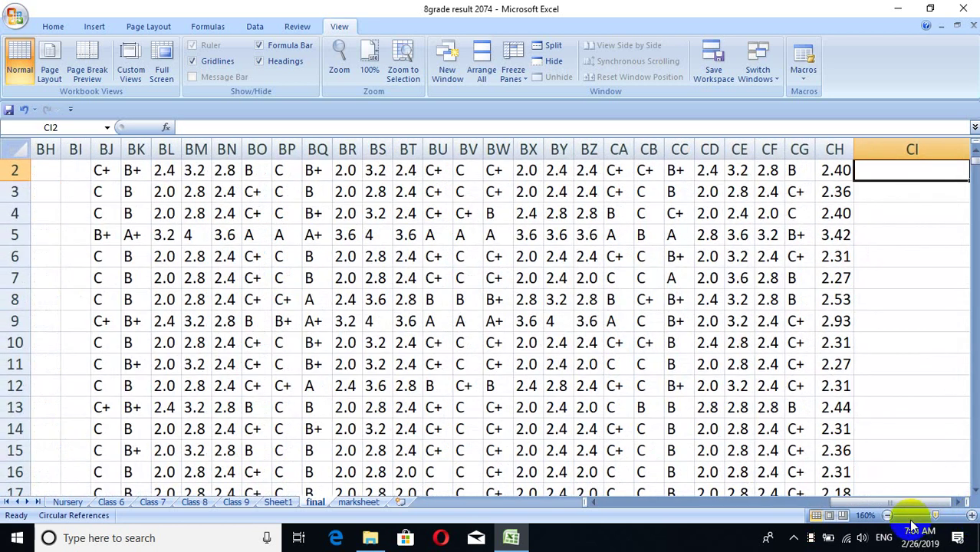
pyautogui.moveTo(904, 503); pyautogui.dragTo(963, 505)
pyautogui.click(960, 503)
pyautogui.click(960, 503)
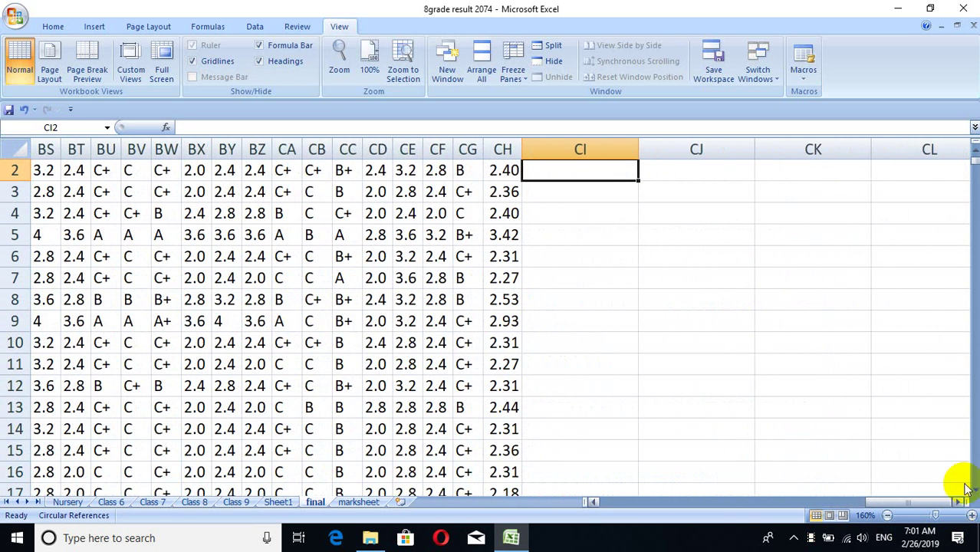
pyautogui.click(974, 149)
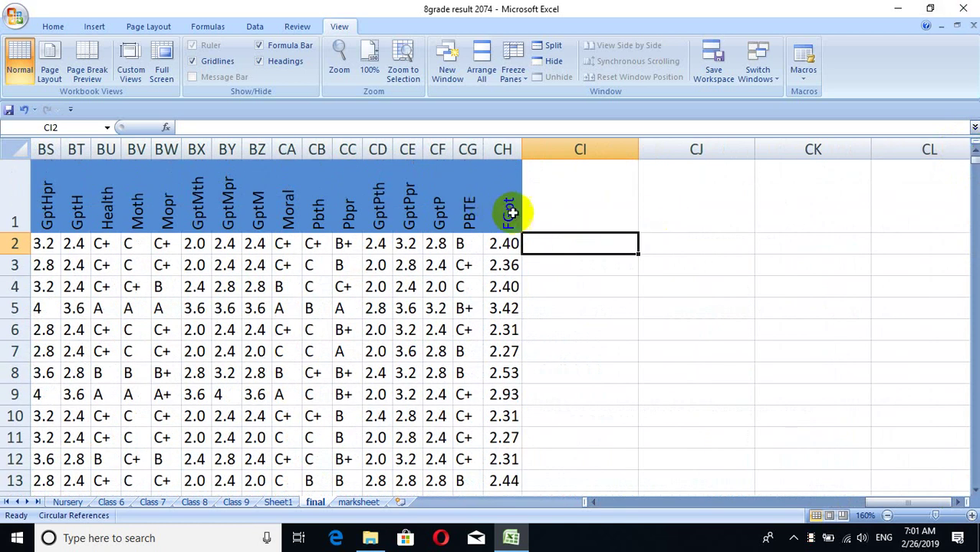
# Begin a RANK formula in CI2, trimming the trial CH2 reference back to =rank
pyautogui.write('=')
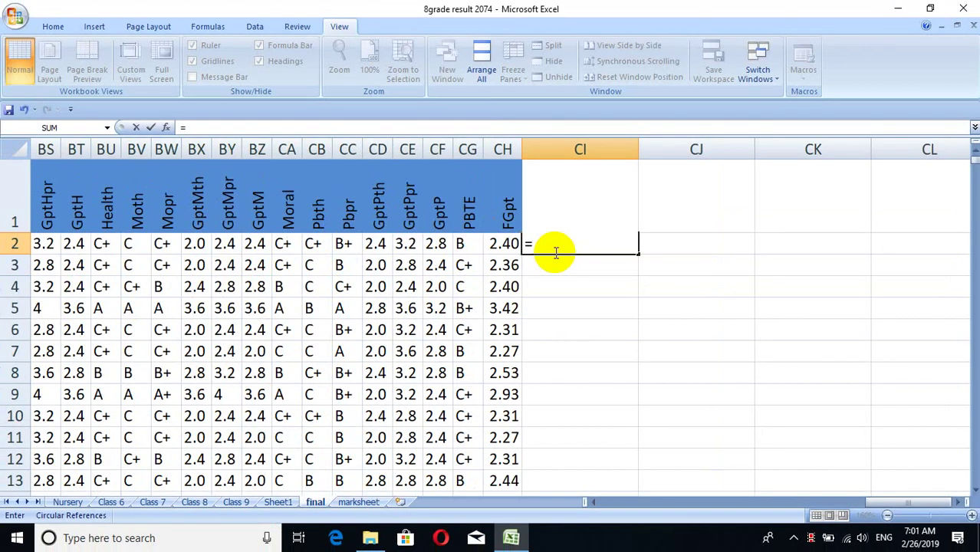
pyautogui.write('r')
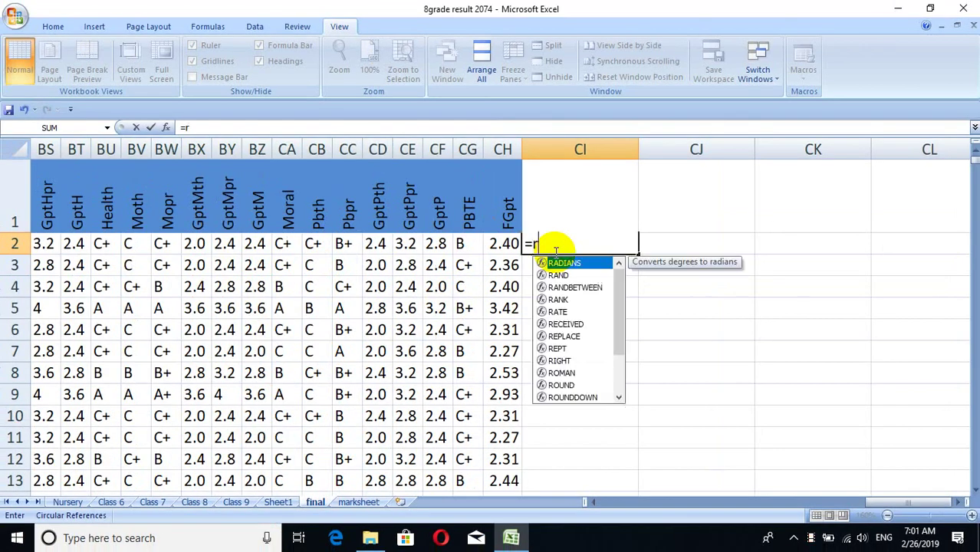
pyautogui.write('ank')
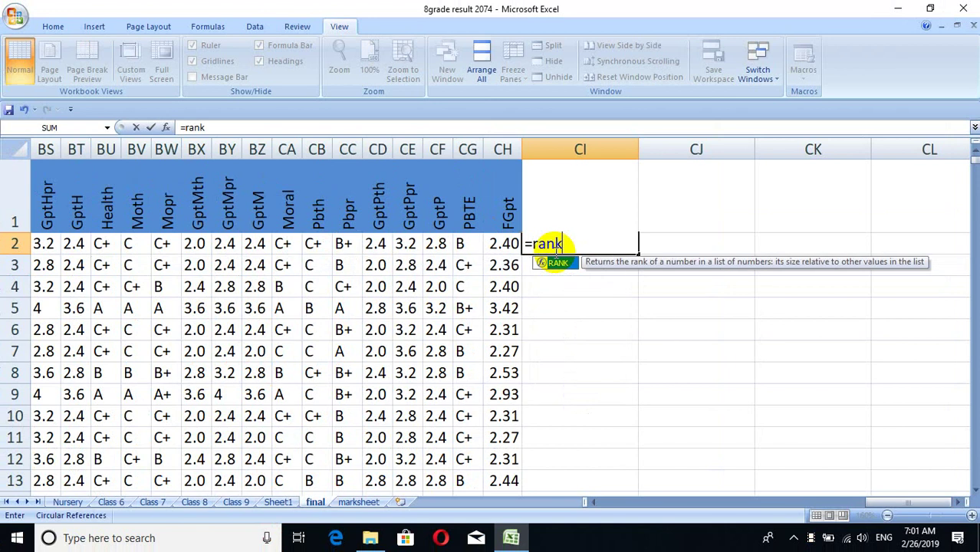
pyautogui.write('(')
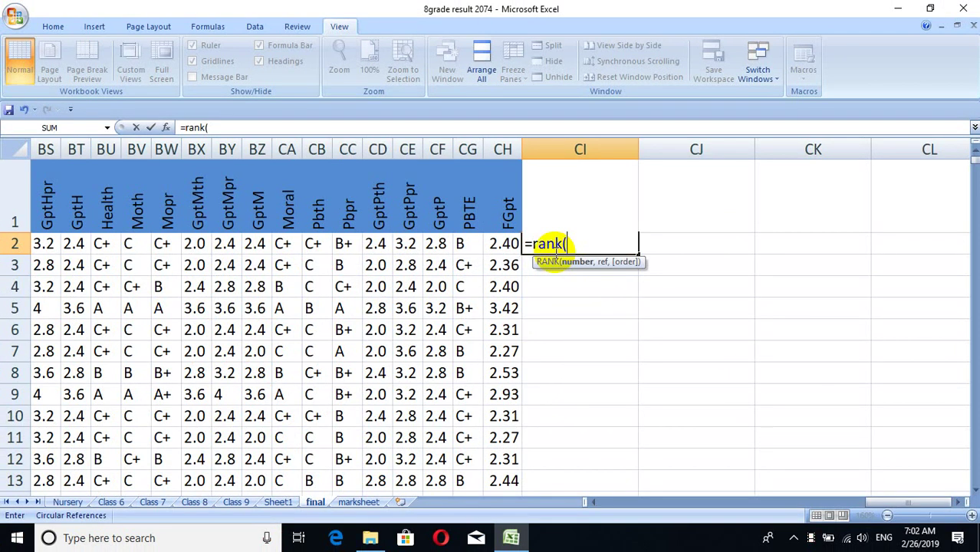
pyautogui.click(502, 245)
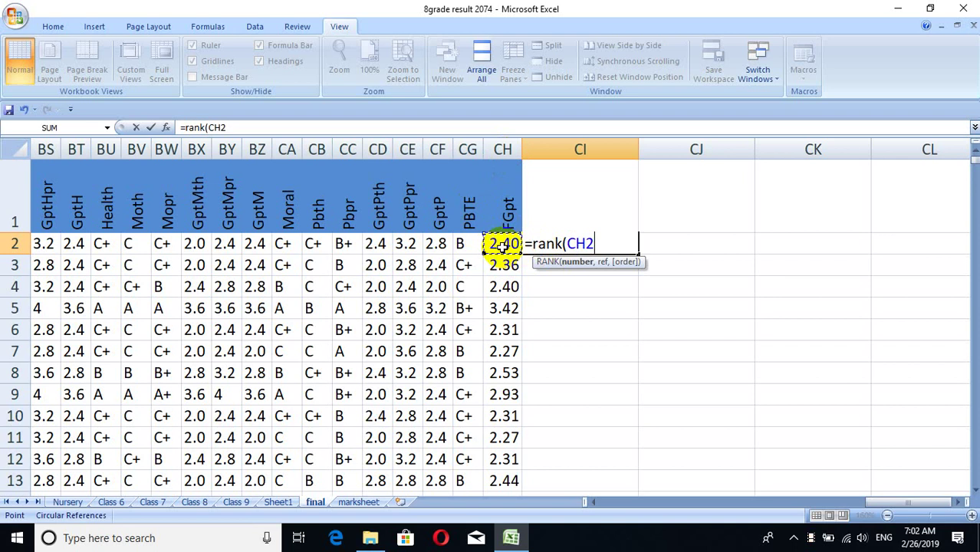
pyautogui.press('BackSpace')
pyautogui.press('BackSpace')
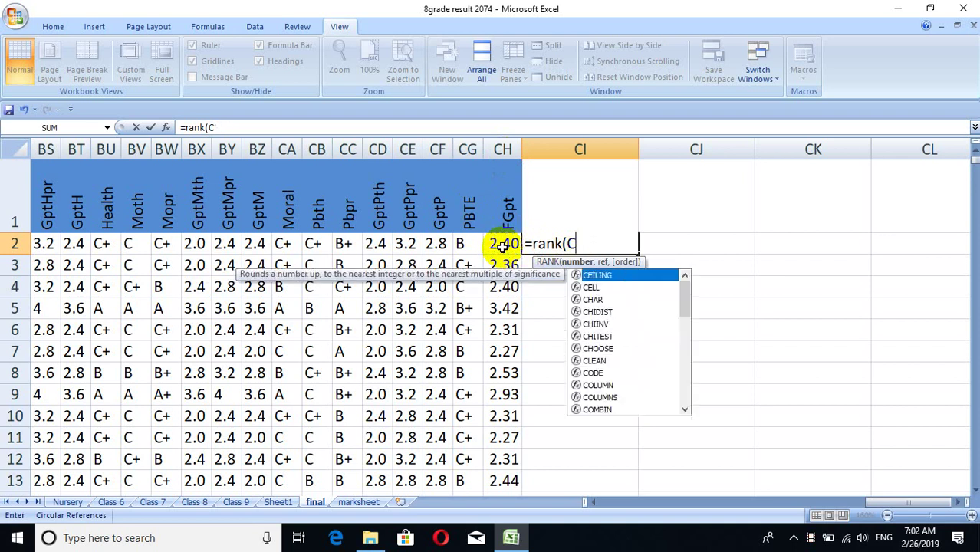
pyautogui.press('BackSpace')
pyautogui.press('BackSpace')
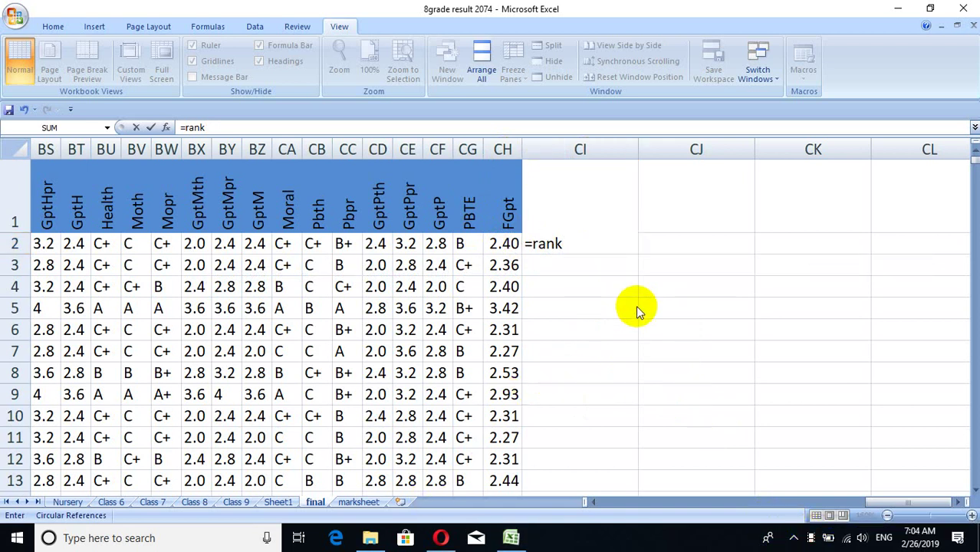
# Extend CI2's formula to =rank(CH2,$ with CH2 as the number argument
pyautogui.click(563, 243)
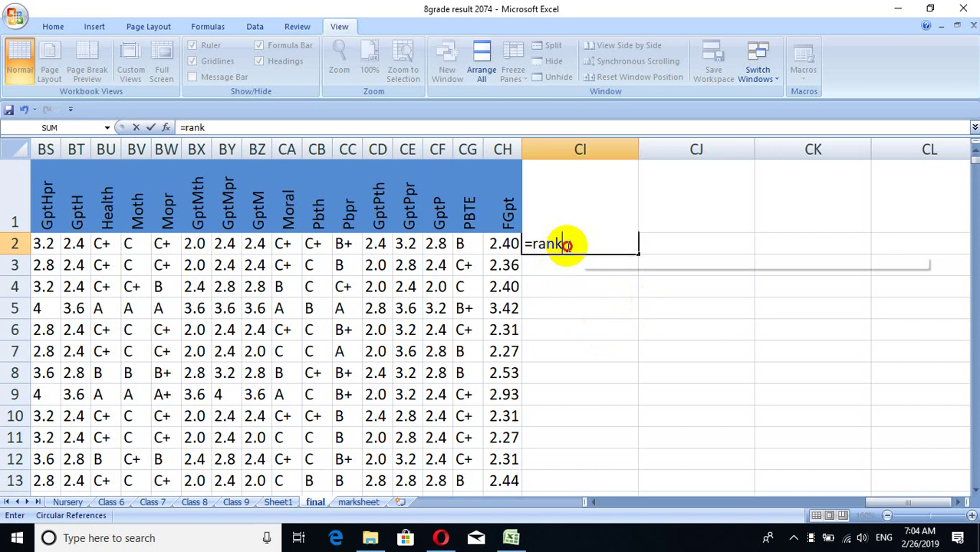
pyautogui.write('(')
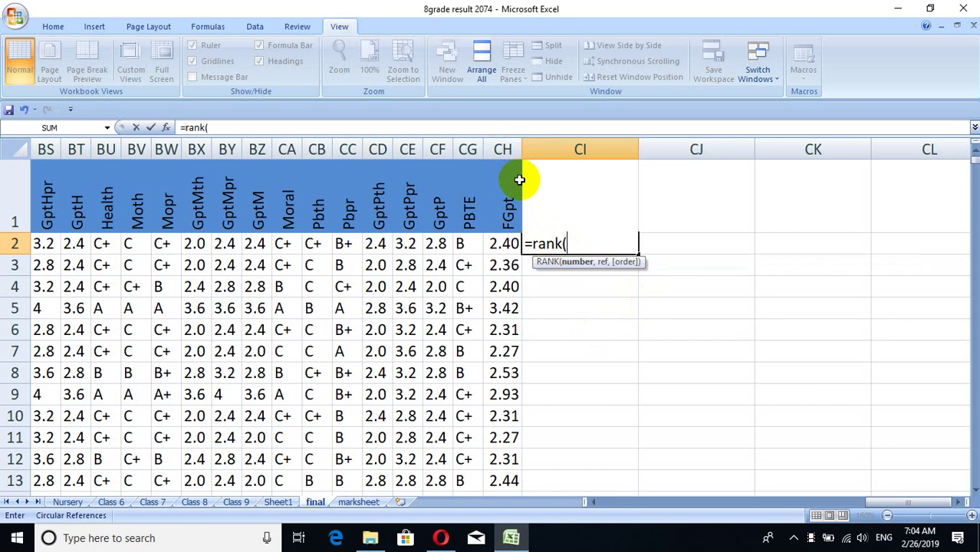
pyautogui.write('c')
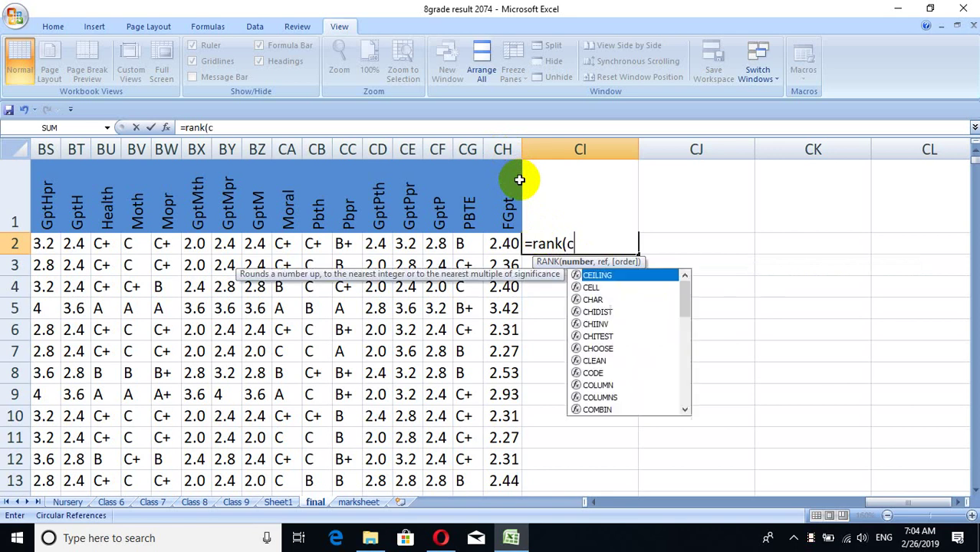
pyautogui.write('h,')
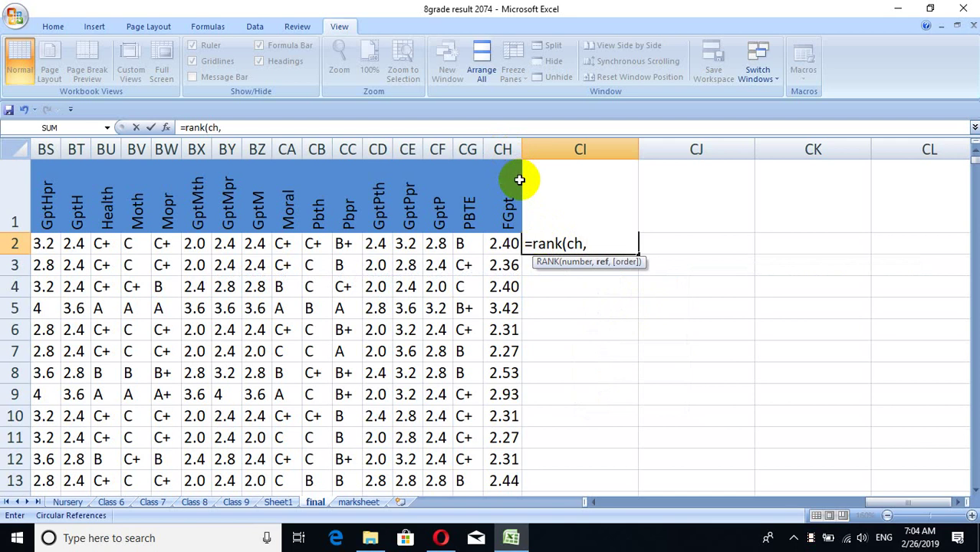
pyautogui.press('BackSpace')
pyautogui.press('BackSpace')
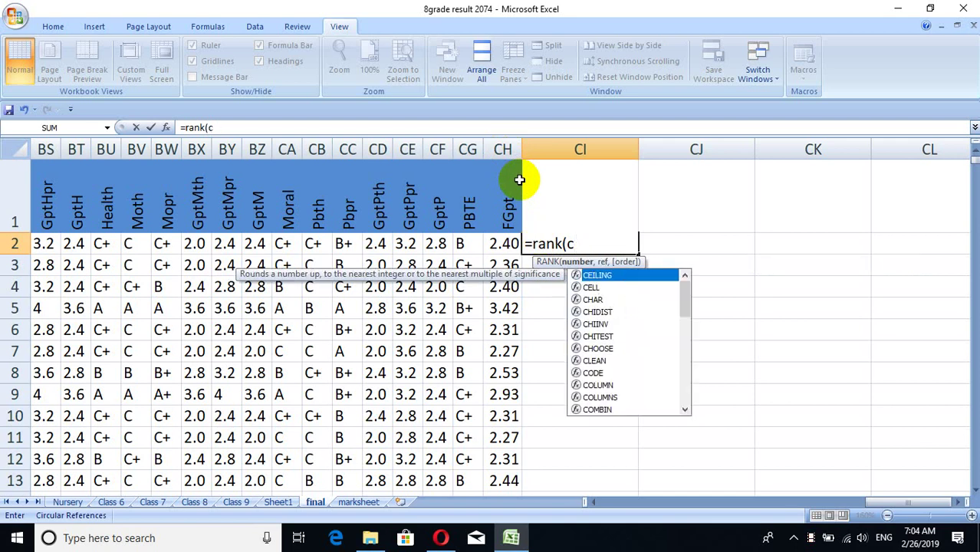
pyautogui.press('BackSpace')
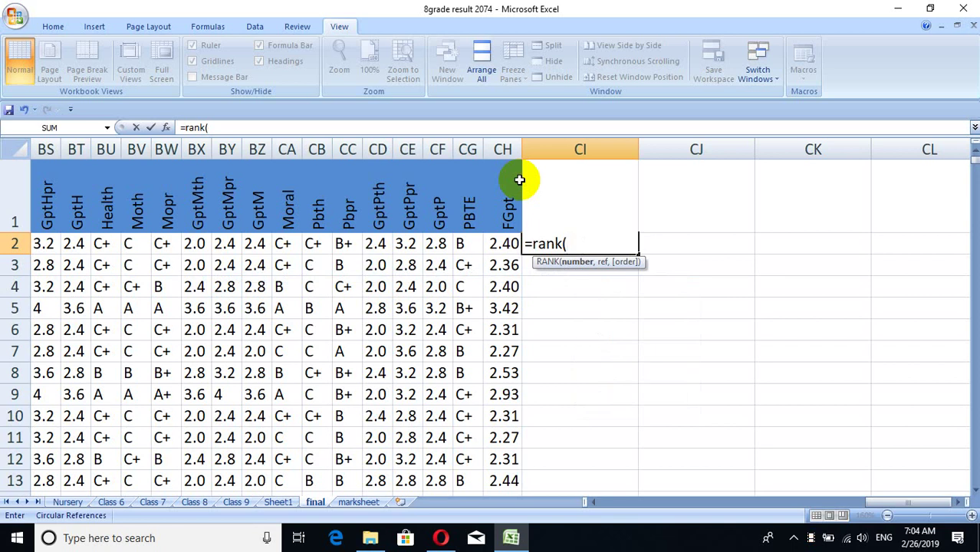
pyautogui.click(498, 244)
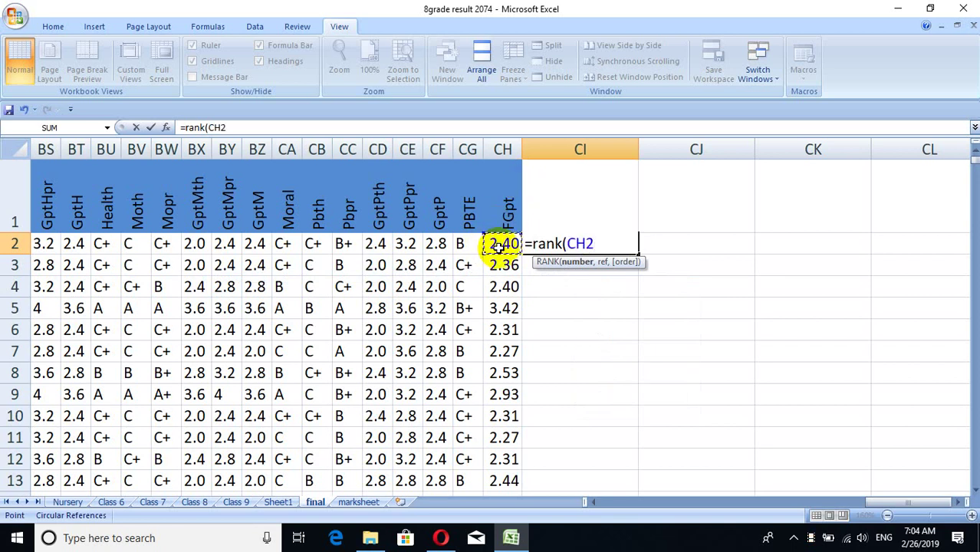
pyautogui.write(',')
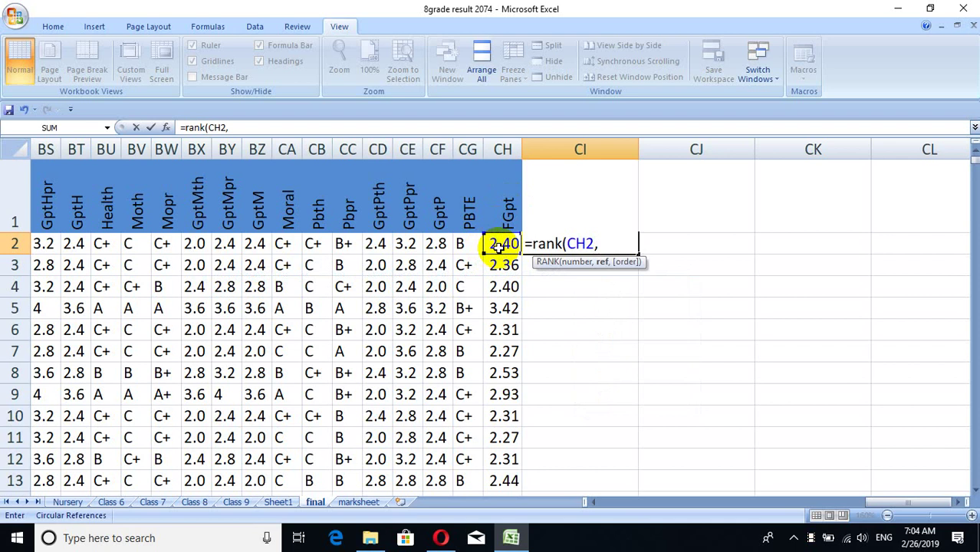
pyautogui.write('ch')
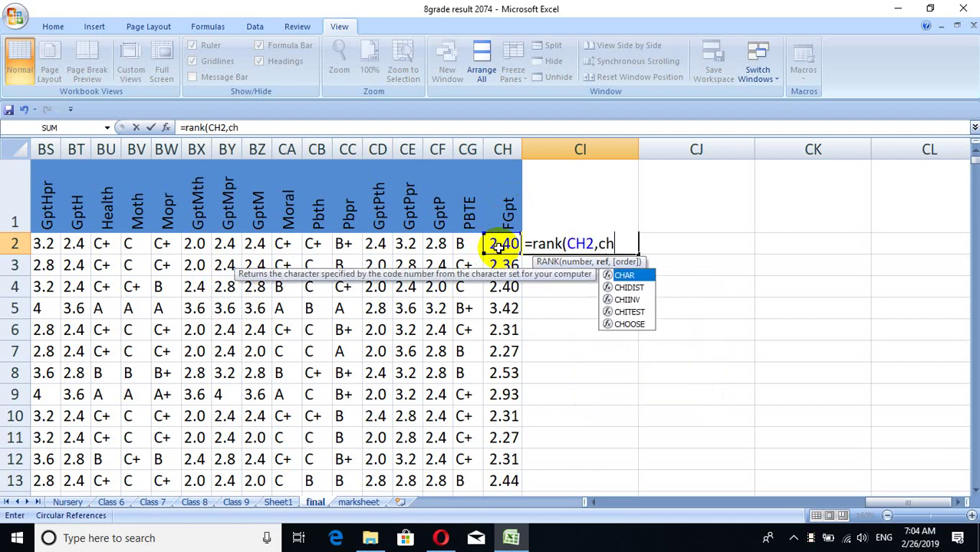
pyautogui.press('BackSpace')
pyautogui.press('BackSpace')
# Type the absolute ref range start $ch$2:$ch$ into CI2's RANK formula, fixing typos
pyautogui.write('$')
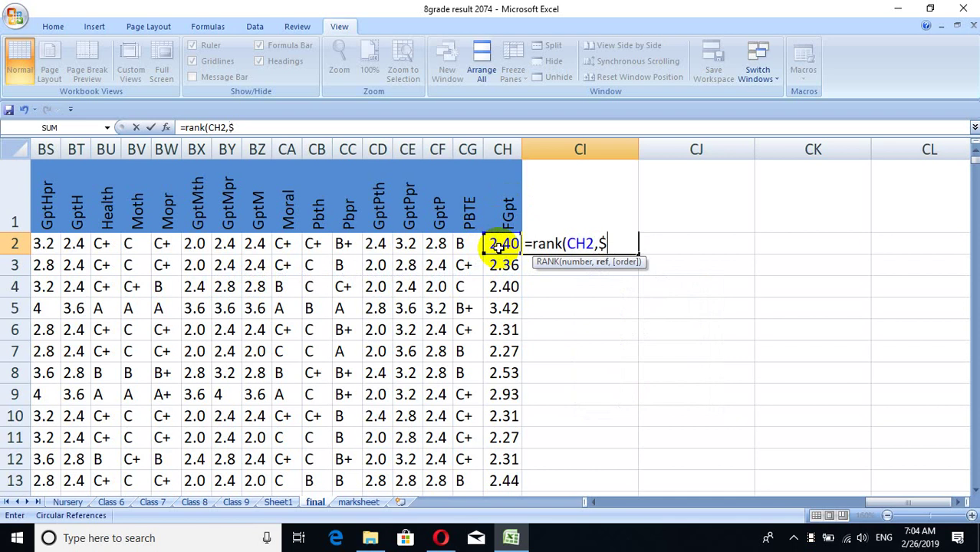
pyautogui.write('c')
pyautogui.write(',')
pyautogui.press('BackSpace')
pyautogui.press('BackSpace')
pyautogui.press('BackSpace')
pyautogui.write('ch')
pyautogui.write('$2:')
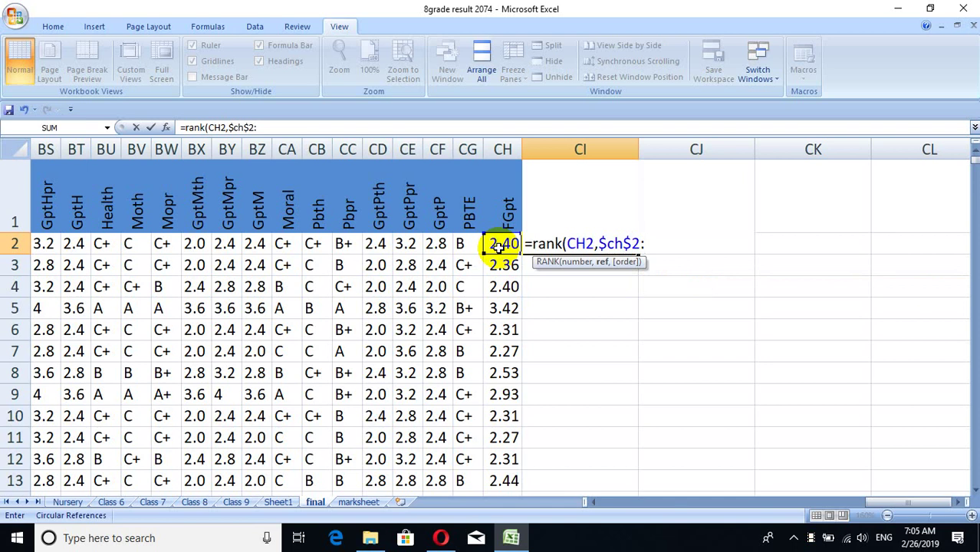
pyautogui.press('BackSpace')
pyautogui.press('BackSpace')
pyautogui.press('BackSpace')
pyautogui.press('BackSpace')
pyautogui.press('BackSpace')
pyautogui.press('BackSpace')
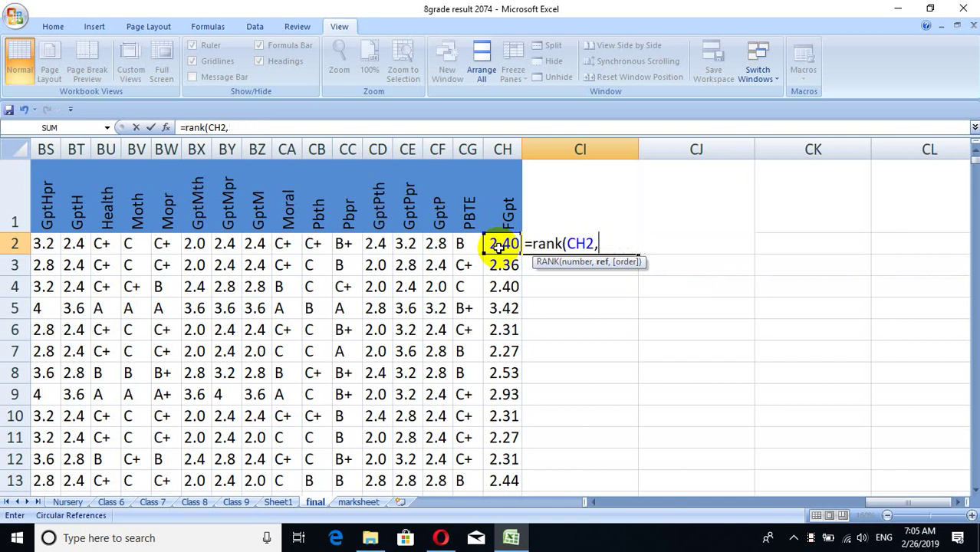
pyautogui.write('$')
pyautogui.press('BackSpace')
pyautogui.write('$')
pyautogui.write('c')
pyautogui.write('h$')
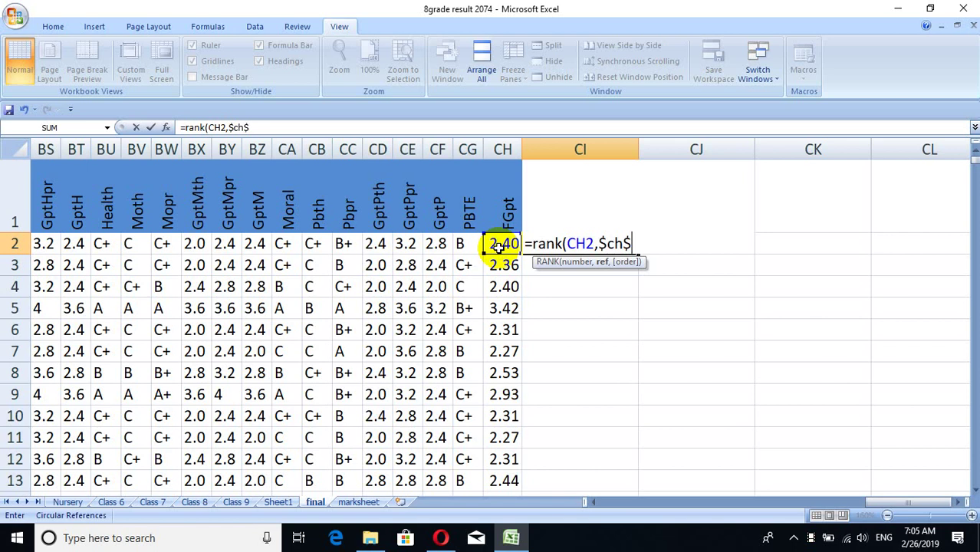
pyautogui.write('2:')
pyautogui.write('$ch')
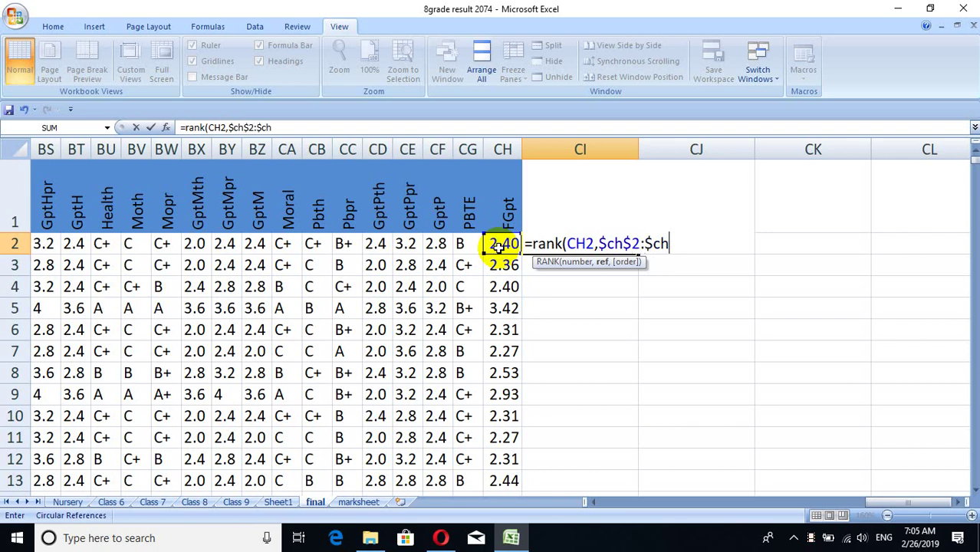
pyautogui.press('BackSpace')
pyautogui.write('h')
pyautogui.write('$')
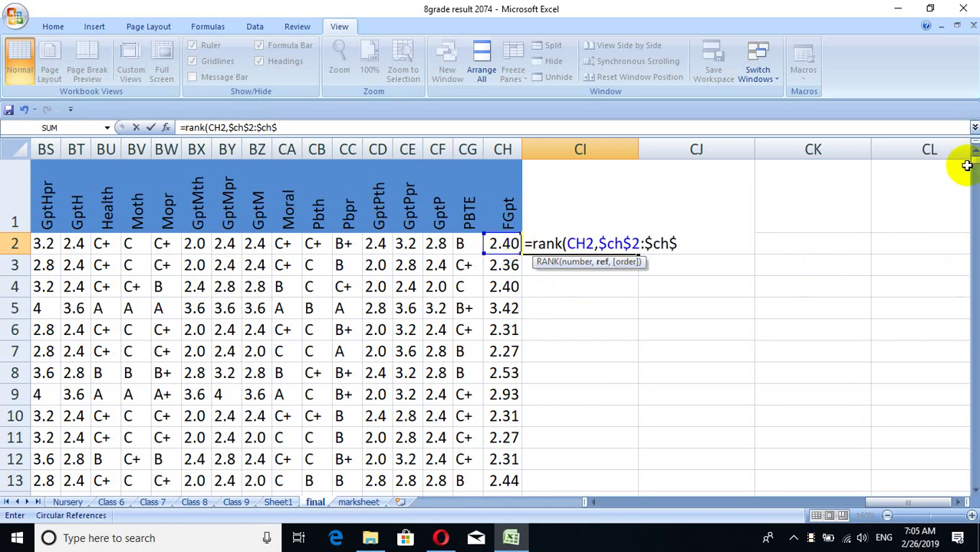
# Confirm the last data row is 371 and finish the formula as =rank(CH2,$ch$2:$ch$371)
pyautogui.moveTo(974, 164); pyautogui.dragTo(974, 367)
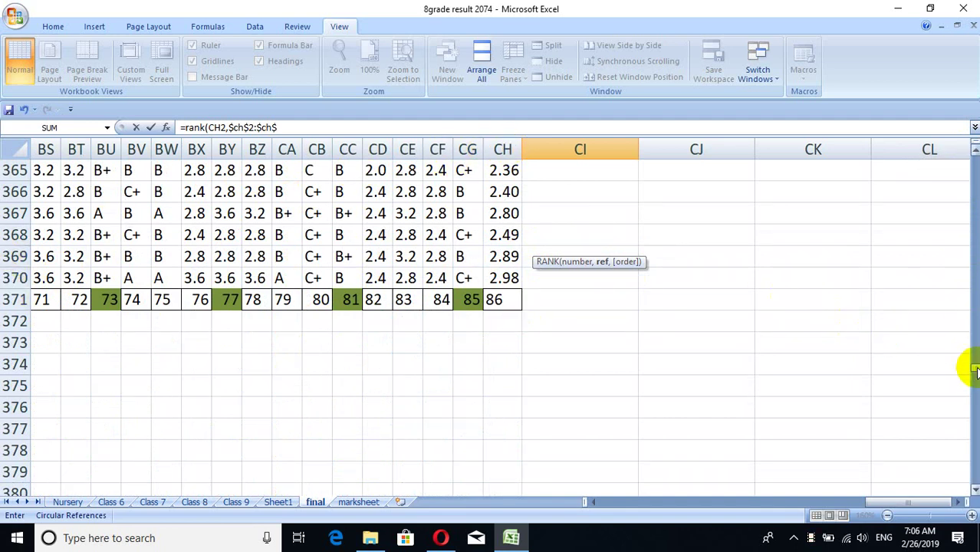
pyautogui.moveTo(974, 368); pyautogui.dragTo(974, 166)
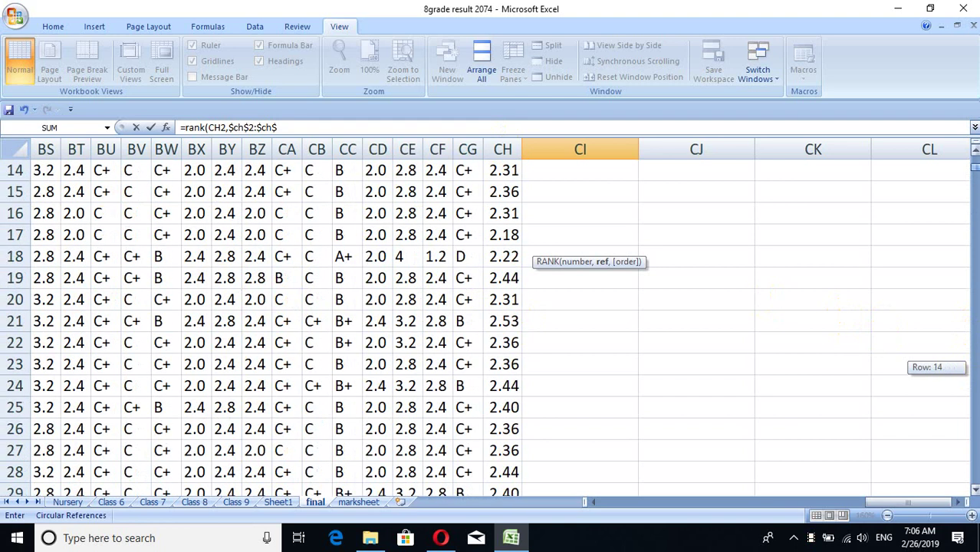
pyautogui.click(972, 157)
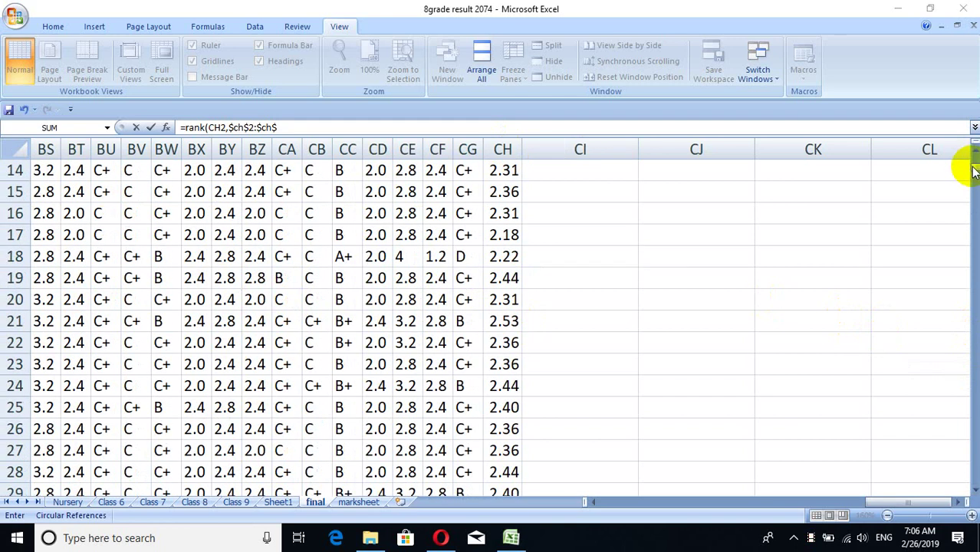
pyautogui.click(975, 151)
pyautogui.click(974, 151)
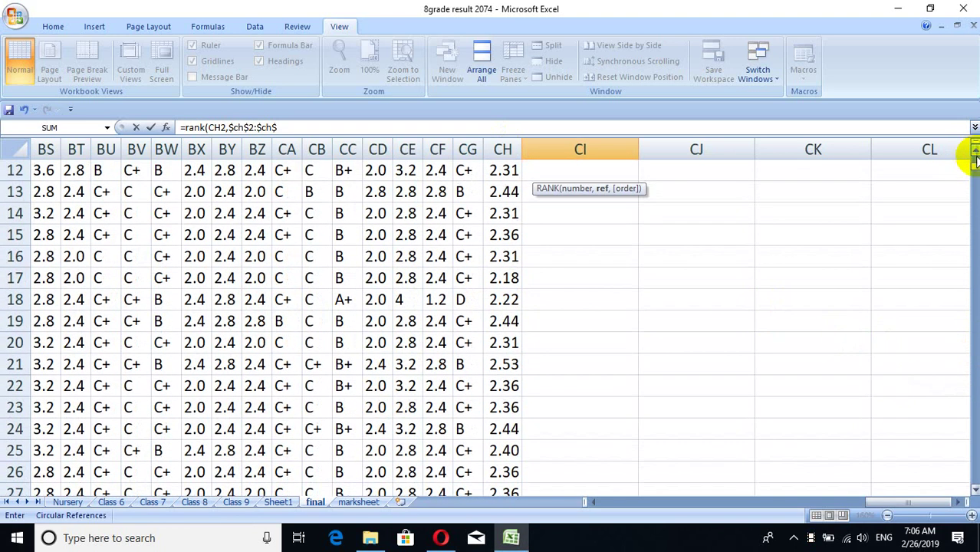
pyautogui.moveTo(972, 170); pyautogui.dragTo(972, 157)
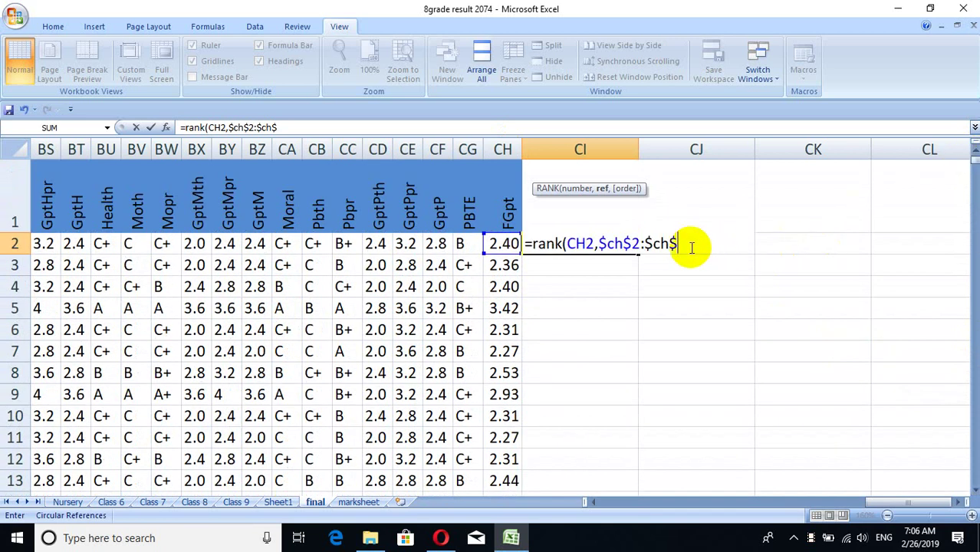
pyautogui.write('37')
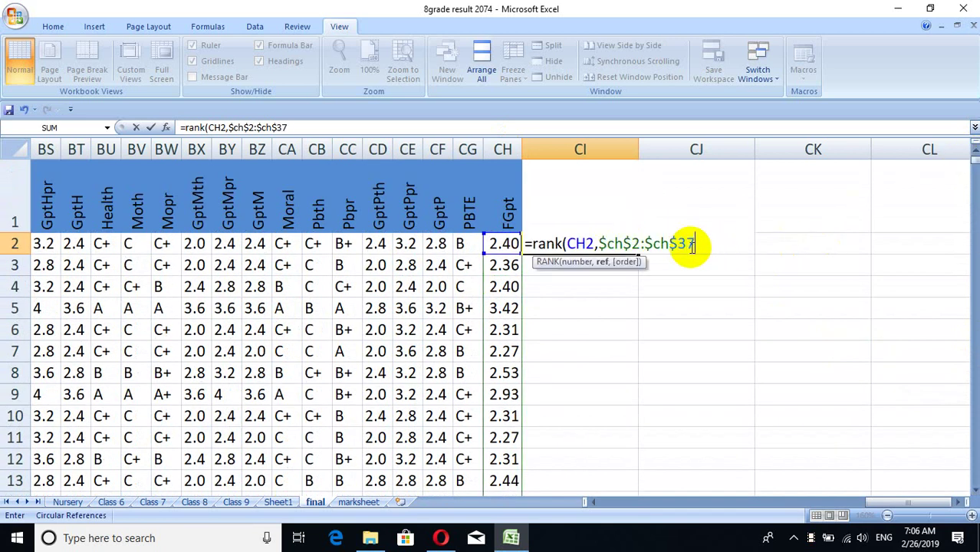
pyautogui.write('1')
pyautogui.write(')')
pyautogui.press('Left')
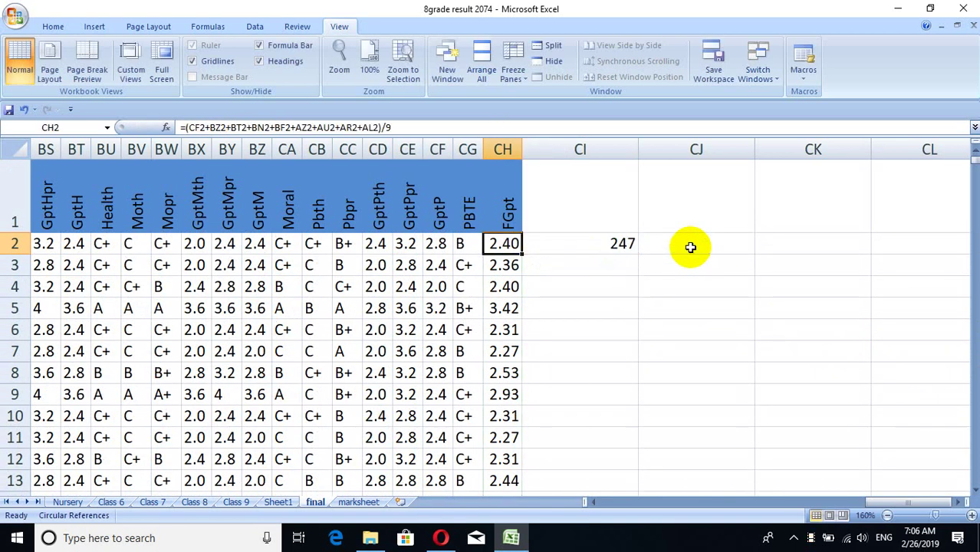
# Add an ascending order argument of 1 to CI2's RANK formula
pyautogui.click(621, 243)
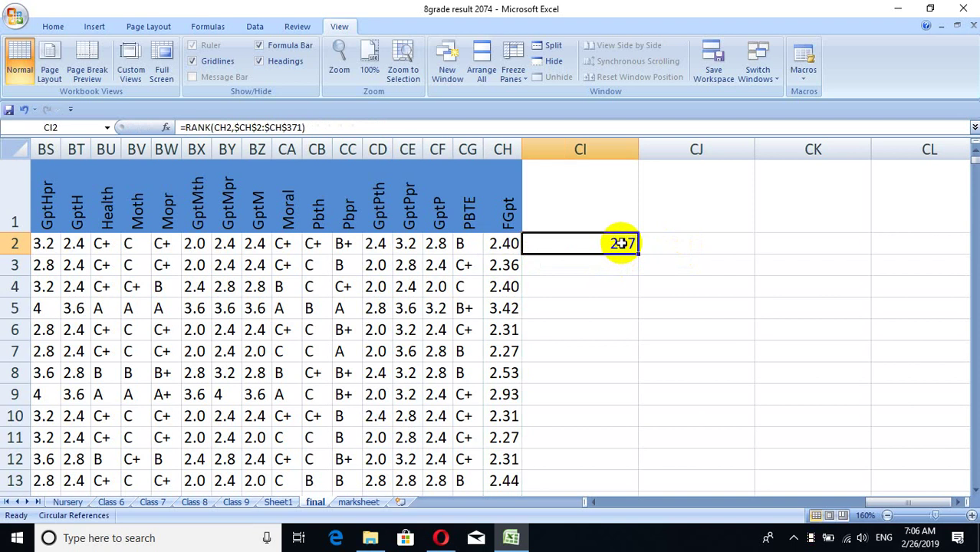
pyautogui.click(313, 127)
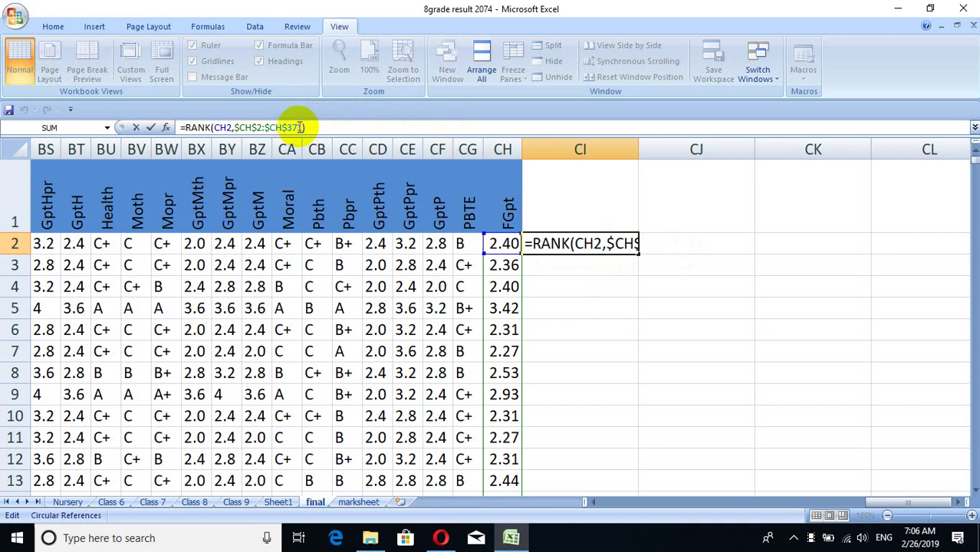
pyautogui.click(302, 127)
pyautogui.click(299, 127)
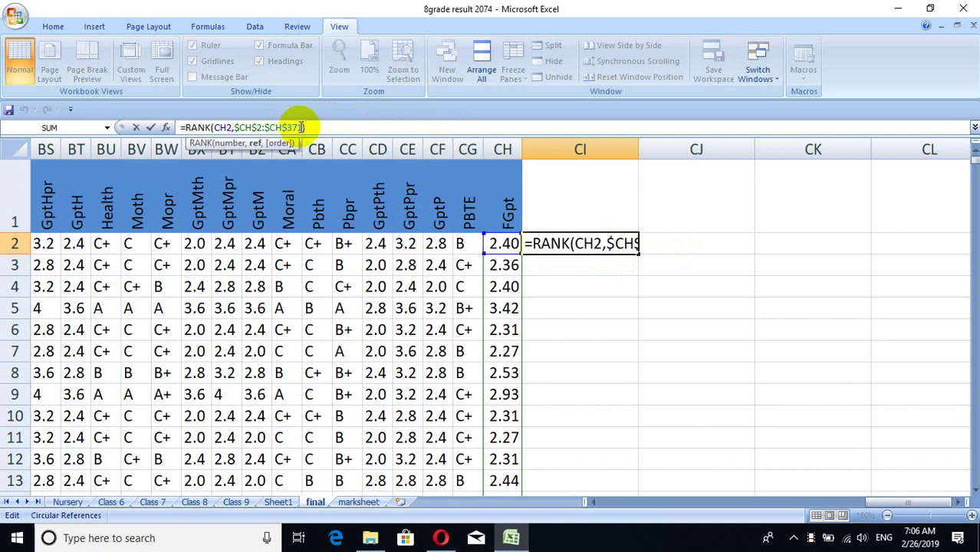
pyautogui.write(',')
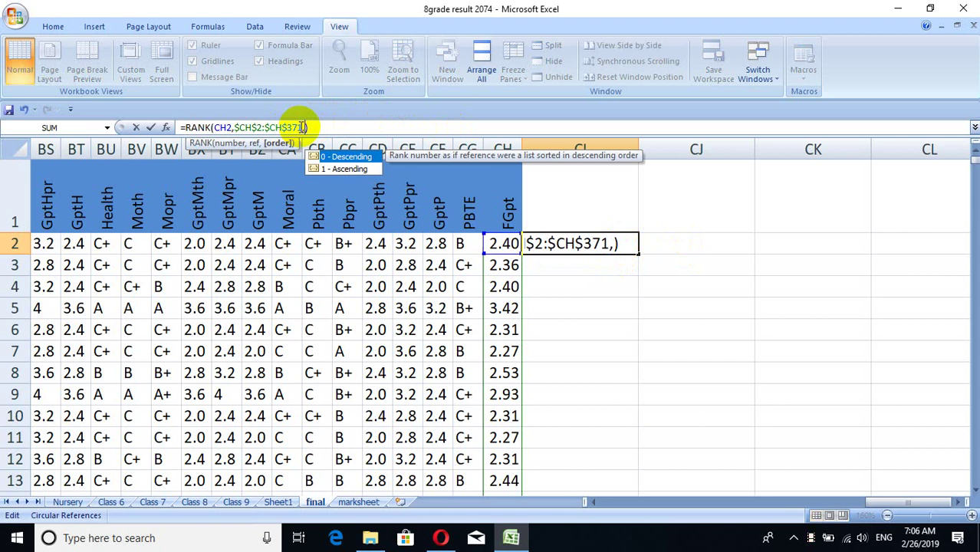
pyautogui.write('1')
pyautogui.press('Return')
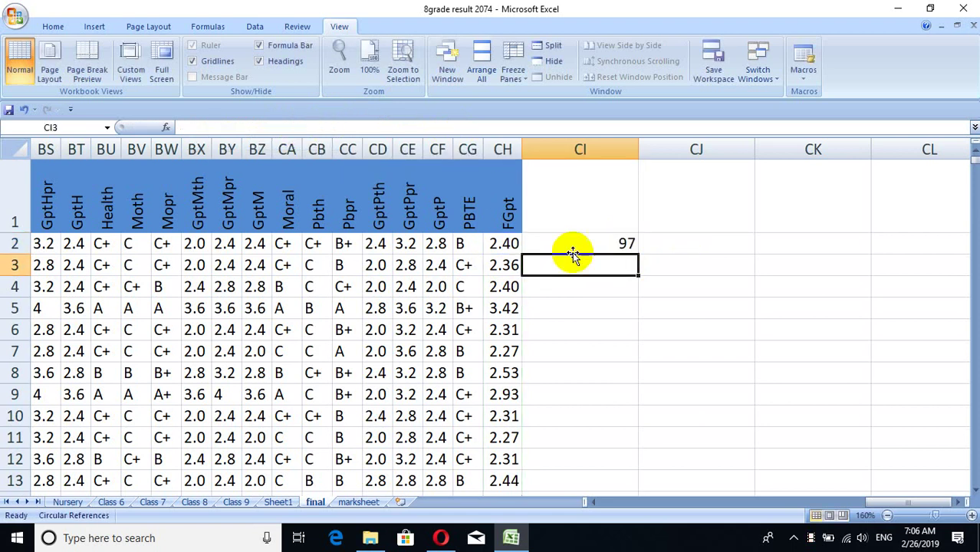
# Change the order argument to 0, giving =RANK(CH2,$CH$2:$CH$371,0) with rank 247
pyautogui.click(619, 242)
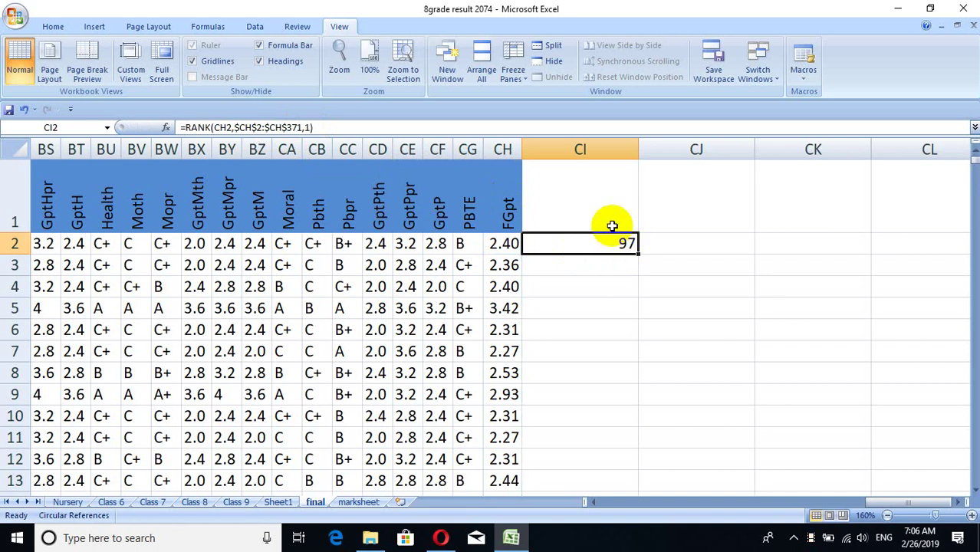
pyautogui.click(331, 129)
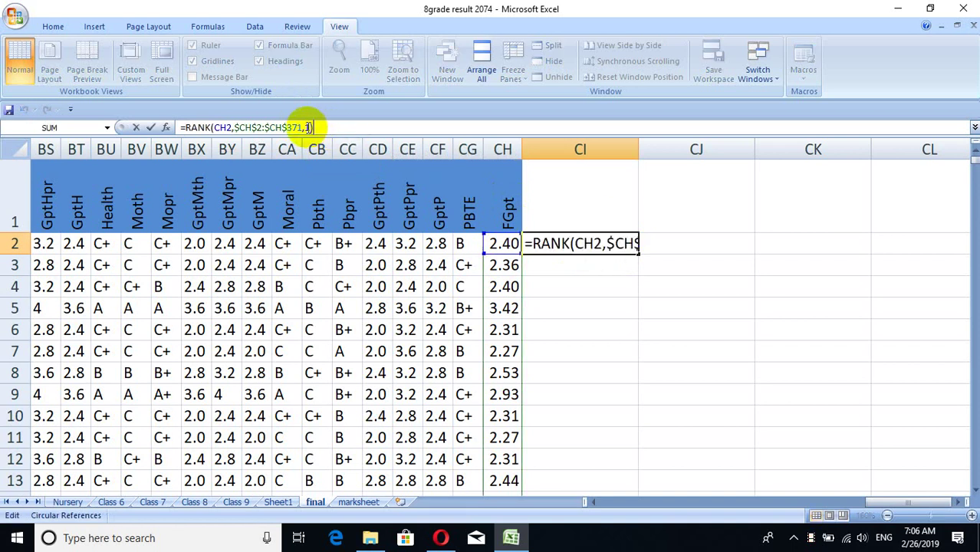
pyautogui.doubleClick(306, 127)
pyautogui.press('BackSpace')
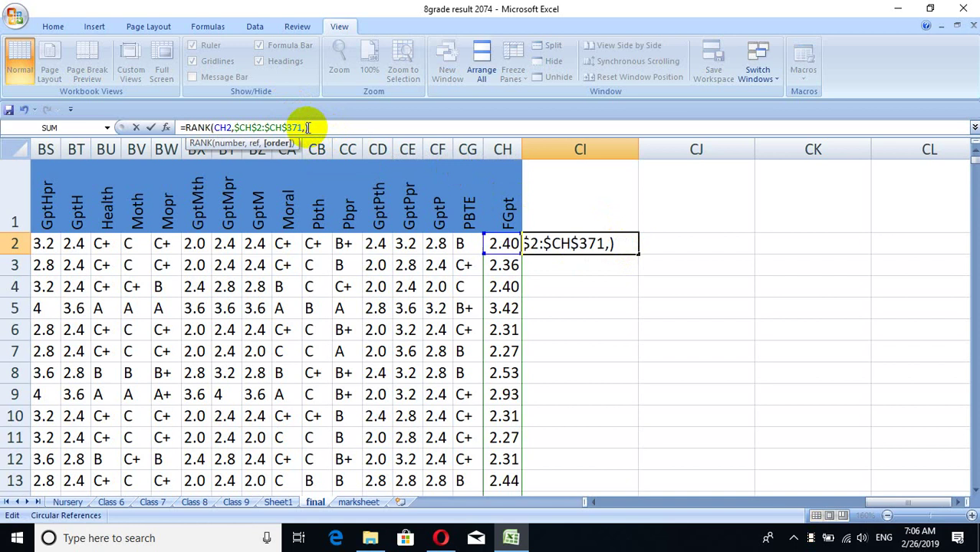
pyautogui.write('0')
pyautogui.press('Return')
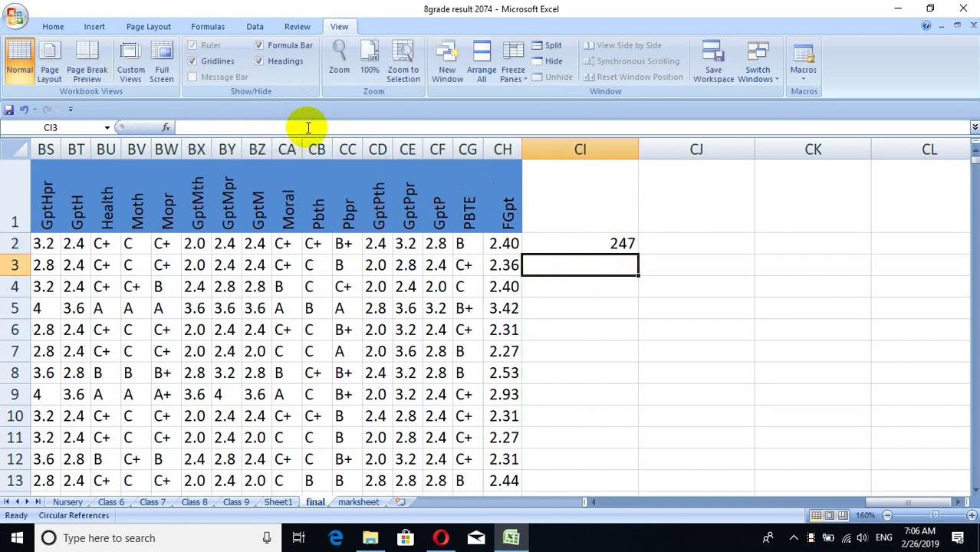
pyautogui.click(618, 244)
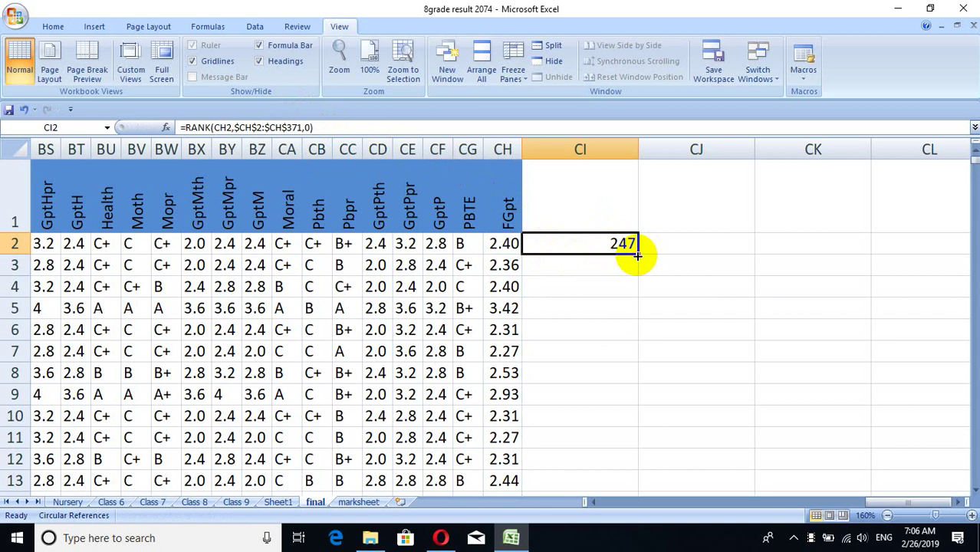
# Fill CI2's RANK formula down column CI through row 371
pyautogui.moveTo(637, 255)
pyautogui.mouseDown()
pyautogui.moveTo(638, 548)
pyautogui.moveTo(610, 108)
pyautogui.mouseUp()
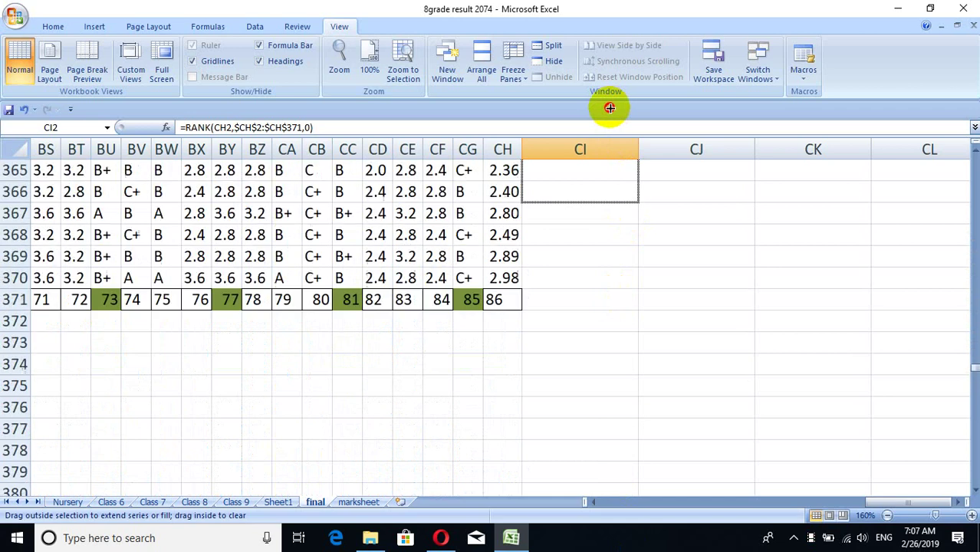
pyautogui.moveTo(610, 109)
pyautogui.mouseDown()
pyautogui.moveTo(641, 333)
pyautogui.moveTo(629, 372)
pyautogui.mouseUp()
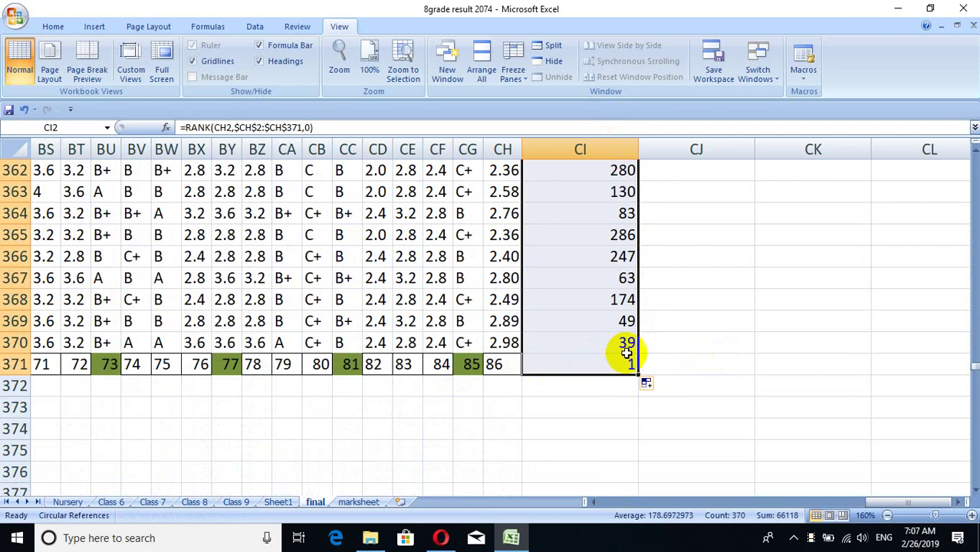
pyautogui.moveTo(637, 371); pyautogui.dragTo(641, 363)
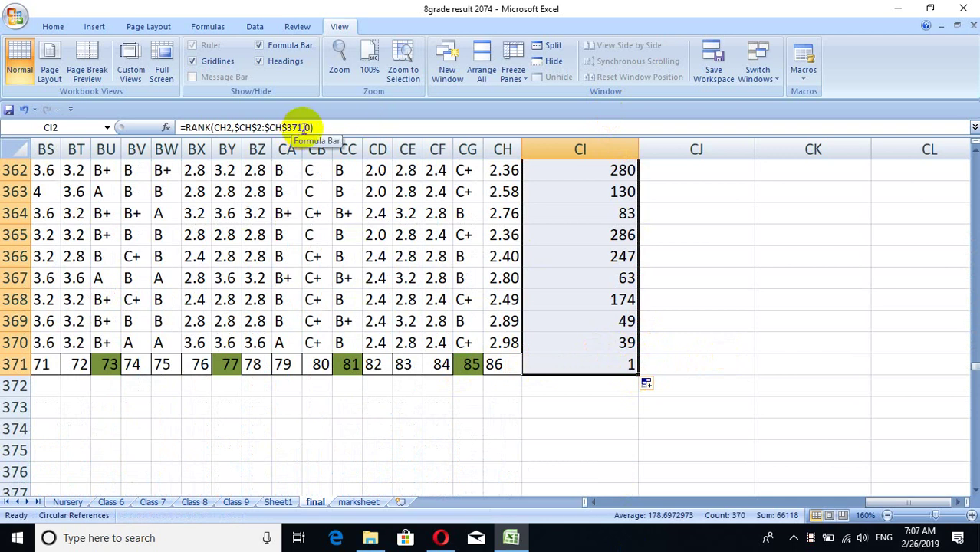
pyautogui.click(304, 127)
pyautogui.press('BackSpace')
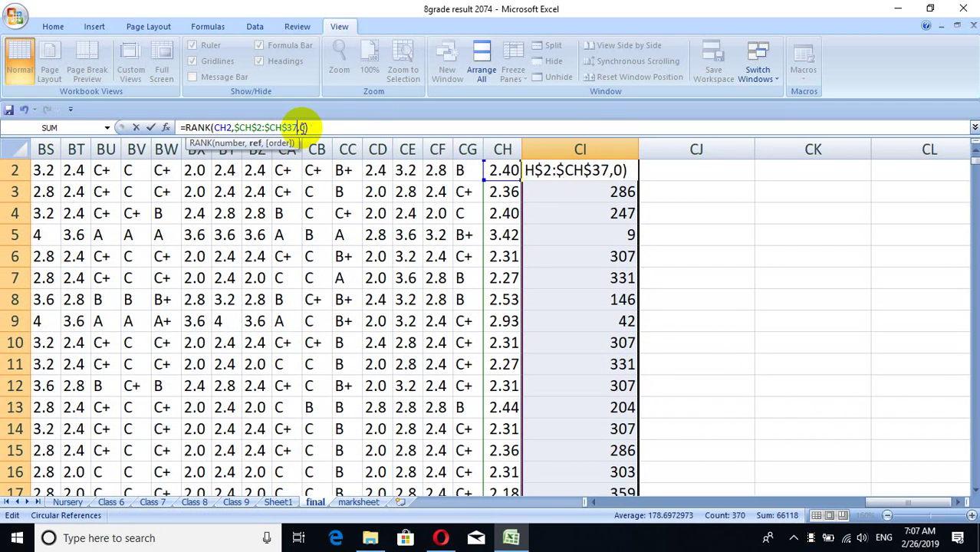
pyautogui.write('0')
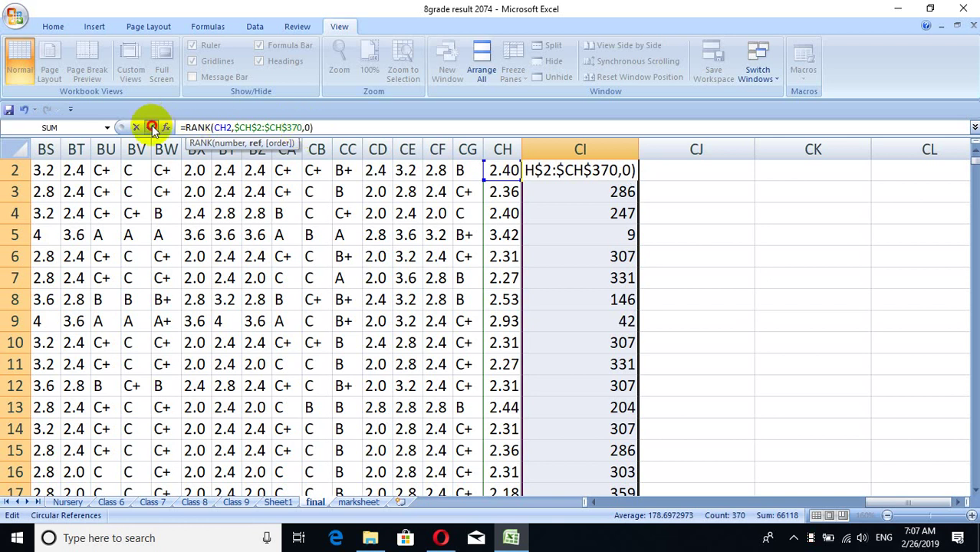
pyautogui.press('Return')
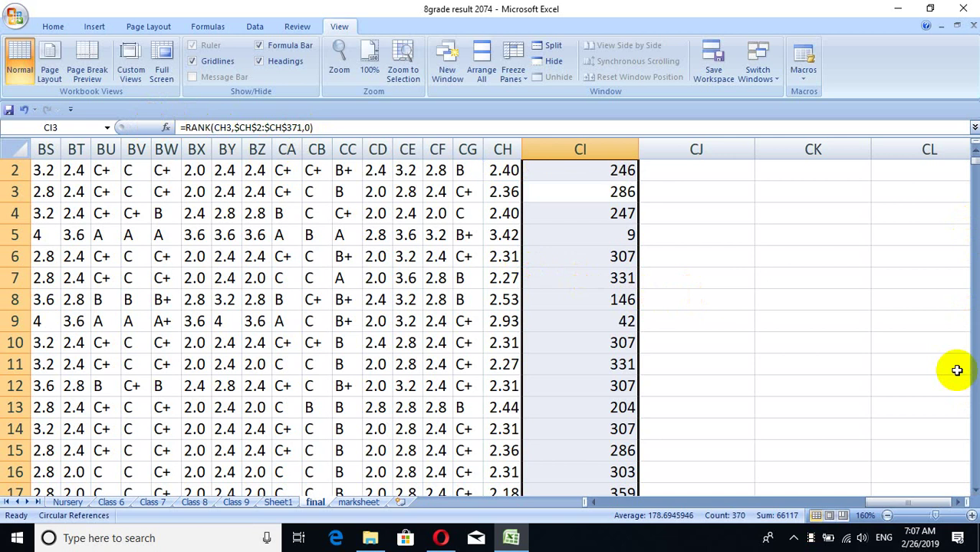
pyautogui.press('Down')
pyautogui.press('Down')
pyautogui.press('Down')
pyautogui.press('Down')
pyautogui.press('Down')
pyautogui.press('Down')
pyautogui.press('Down')
pyautogui.press('Down')
pyautogui.press('Down')
pyautogui.press('Down')
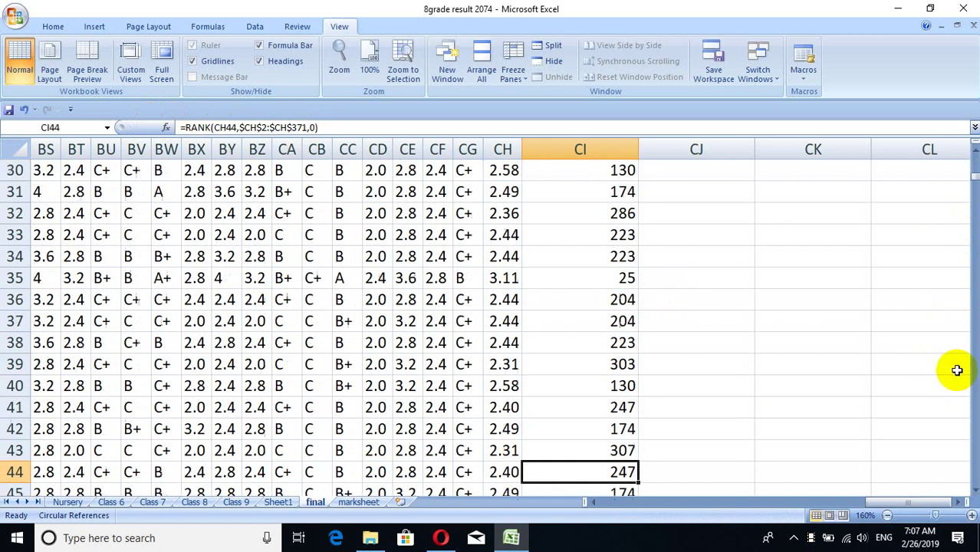
pyautogui.press('Down')
pyautogui.press('Down')
pyautogui.press('Down')
pyautogui.press('Down')
pyautogui.press('Down')
pyautogui.press('Down')
pyautogui.press('Down')
pyautogui.press('Down')
pyautogui.press('Down')
pyautogui.press('Down')
pyautogui.press('Down')
pyautogui.press('Down')
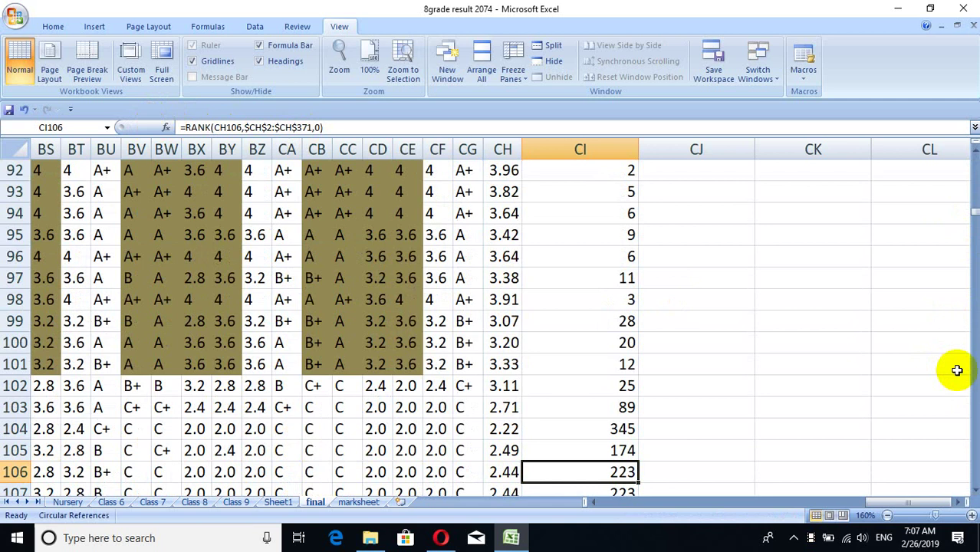
pyautogui.press('Down')
pyautogui.press('Down')
pyautogui.press('Down')
pyautogui.press('Down')
pyautogui.press('Down')
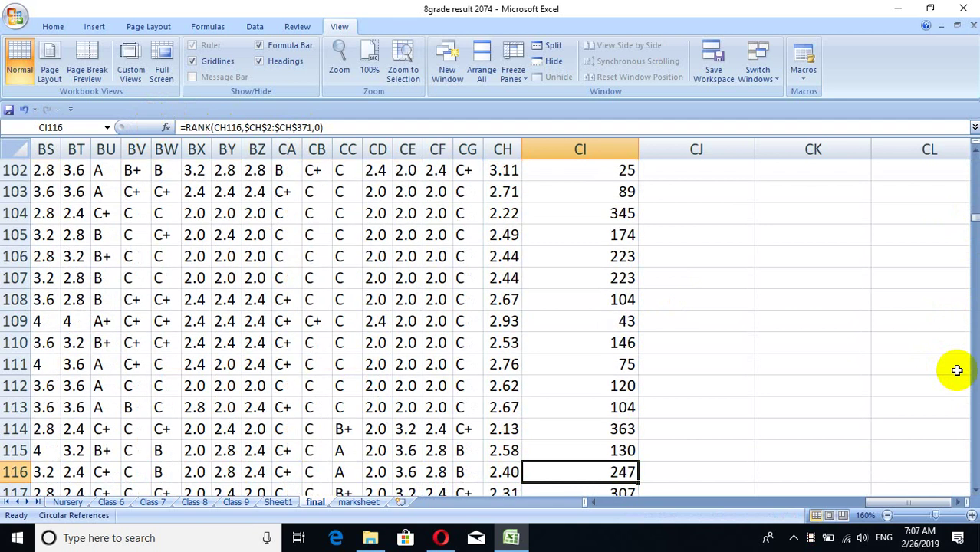
pyautogui.press('Down')
pyautogui.press('Down')
pyautogui.press('Down')
pyautogui.press('Down')
pyautogui.press('Down')
pyautogui.press('Down')
pyautogui.press('Down')
pyautogui.press('Down')
pyautogui.press('Down')
pyautogui.press('Down')
pyautogui.press('Down')
pyautogui.press('Down')
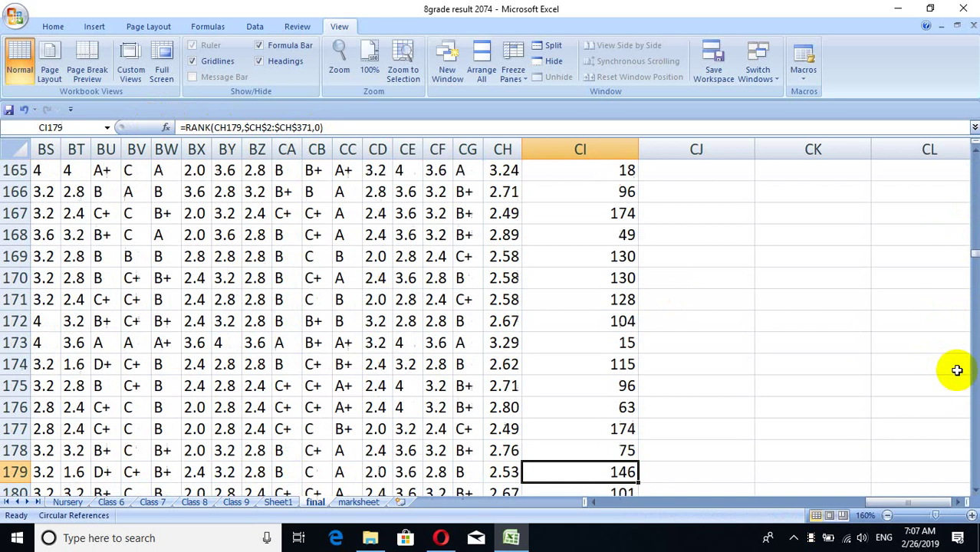
pyautogui.press('Down')
pyautogui.press('Down')
pyautogui.press('Down')
pyautogui.press('Down')
pyautogui.press('Down')
pyautogui.press('Down')
pyautogui.press('Down')
pyautogui.press('Down')
pyautogui.press('Down')
pyautogui.press('Down')
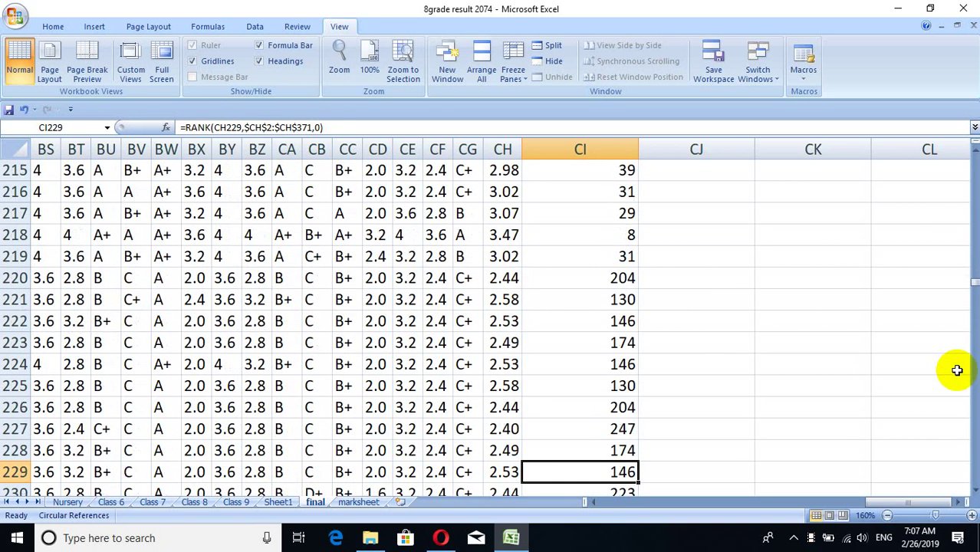
pyautogui.press('Down')
pyautogui.press('Down')
pyautogui.press('Down')
pyautogui.press('Down')
pyautogui.press('Down')
pyautogui.press('Down')
pyautogui.press('Down')
pyautogui.press('Down')
pyautogui.press('Down')
pyautogui.press('Down')
pyautogui.press('Down')
pyautogui.press('Down')
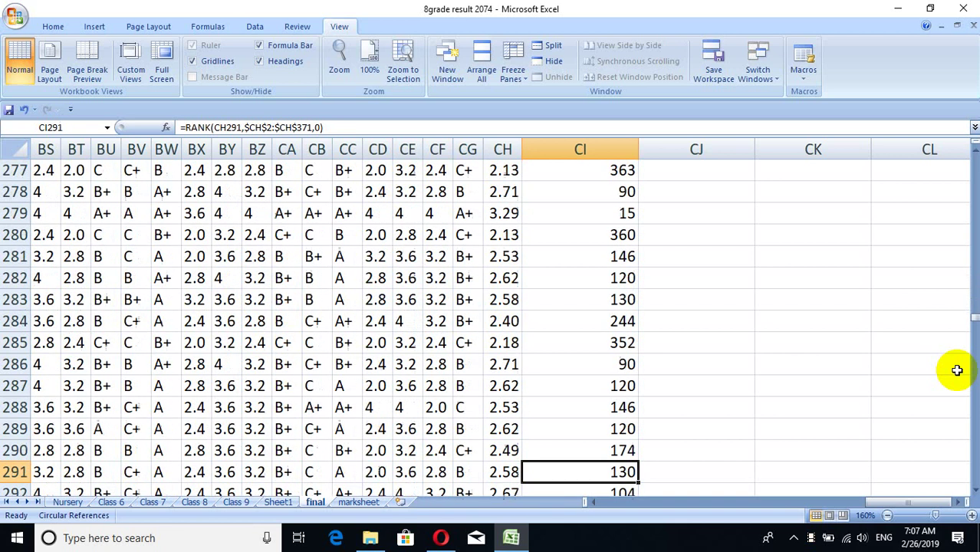
pyautogui.press('Down')
pyautogui.press('Down')
pyautogui.press('Down')
pyautogui.press('Down')
pyautogui.press('Down')
pyautogui.press('Down')
pyautogui.press('Down')
pyautogui.press('Down')
pyautogui.press('Down')
pyautogui.press('Down')
pyautogui.press('Down')
pyautogui.press('Down')
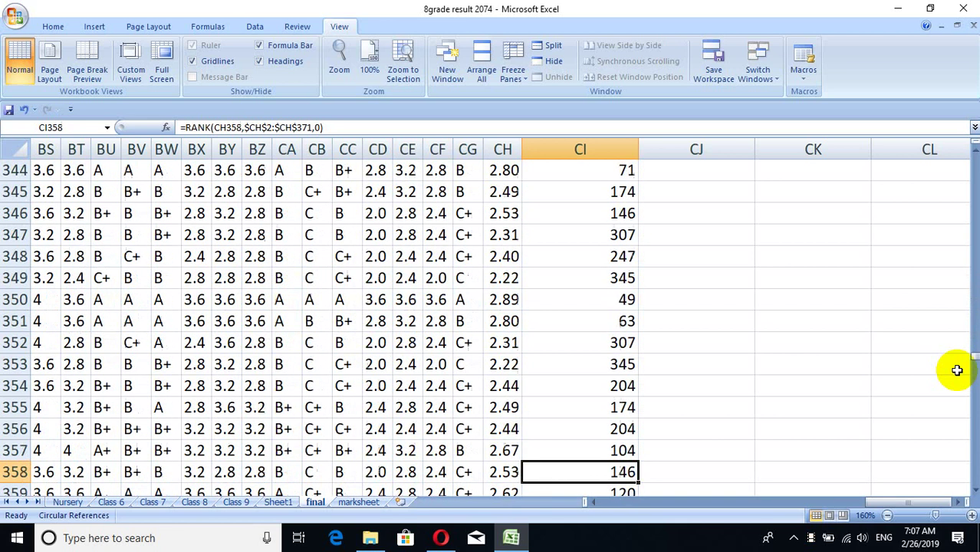
pyautogui.press('Down')
pyautogui.press('Down')
pyautogui.press('Down')
pyautogui.press('Down')
pyautogui.press('Down')
pyautogui.press('Down')
pyautogui.press('Up')
pyautogui.press('Up')
pyautogui.press('Up')
pyautogui.press('Up')
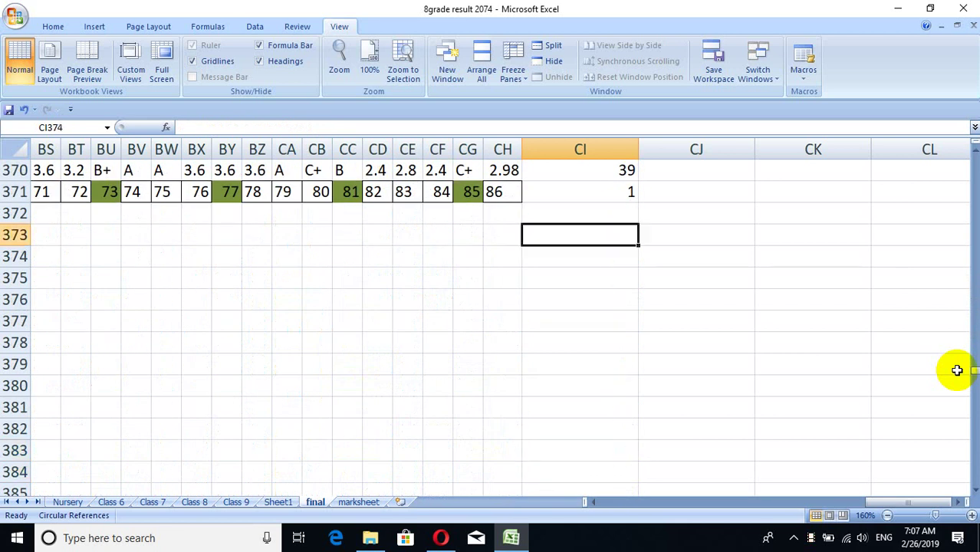
pyautogui.press('Up')
pyautogui.press('Up')
pyautogui.press('Delete')
pyautogui.press('Up')
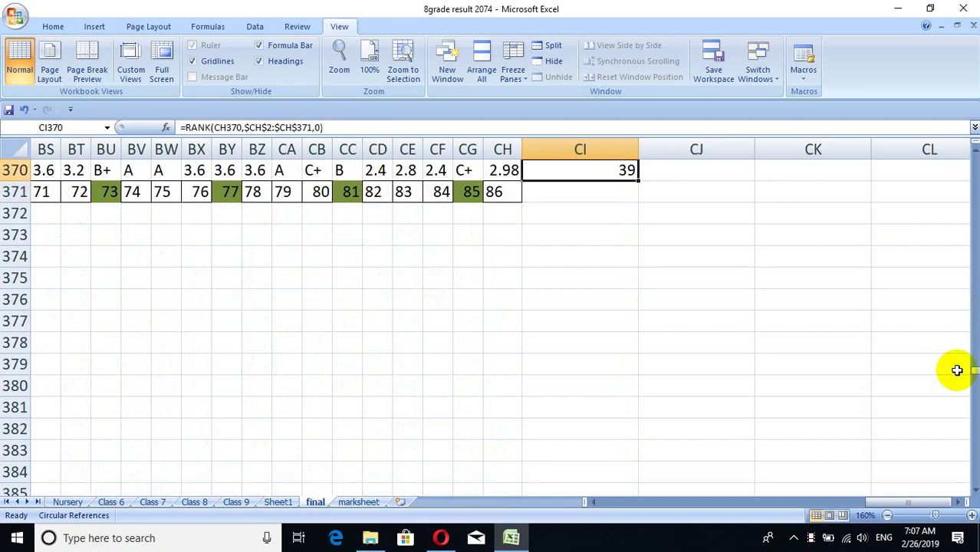
pyautogui.press('Up')
pyautogui.press('Up')
pyautogui.press('Up')
pyautogui.press('Up')
pyautogui.press('Up')
pyautogui.press('Up')
pyautogui.press('Up')
pyautogui.press('Up')
pyautogui.press('Up')
pyautogui.press('Up')
pyautogui.press('Up')
pyautogui.press('Up')
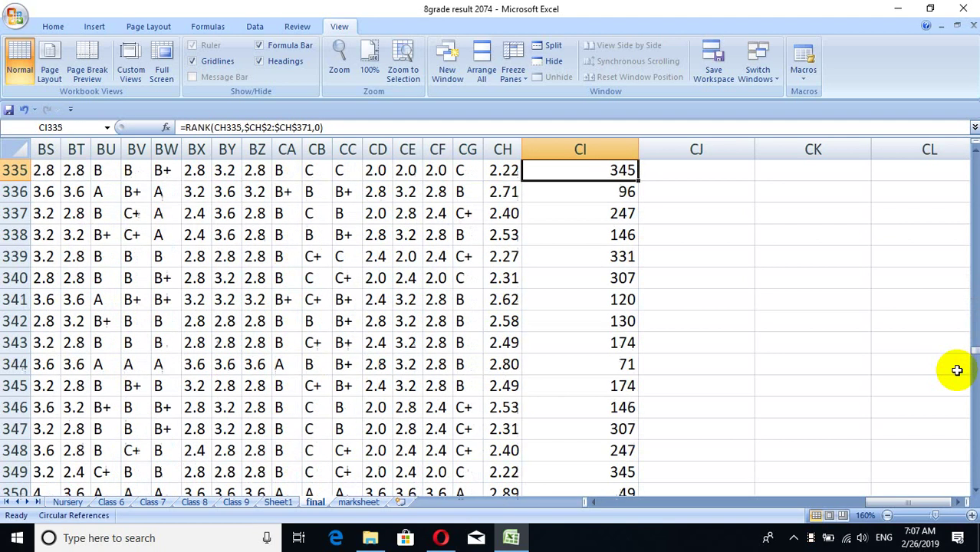
pyautogui.press('Up')
pyautogui.press('Up')
pyautogui.press('Up')
pyautogui.press('Up')
pyautogui.press('Up')
pyautogui.press('Up')
pyautogui.press('Up')
pyautogui.press('Up')
pyautogui.press('Up')
pyautogui.press('Up')
pyautogui.press('Up')
pyautogui.press('Up')
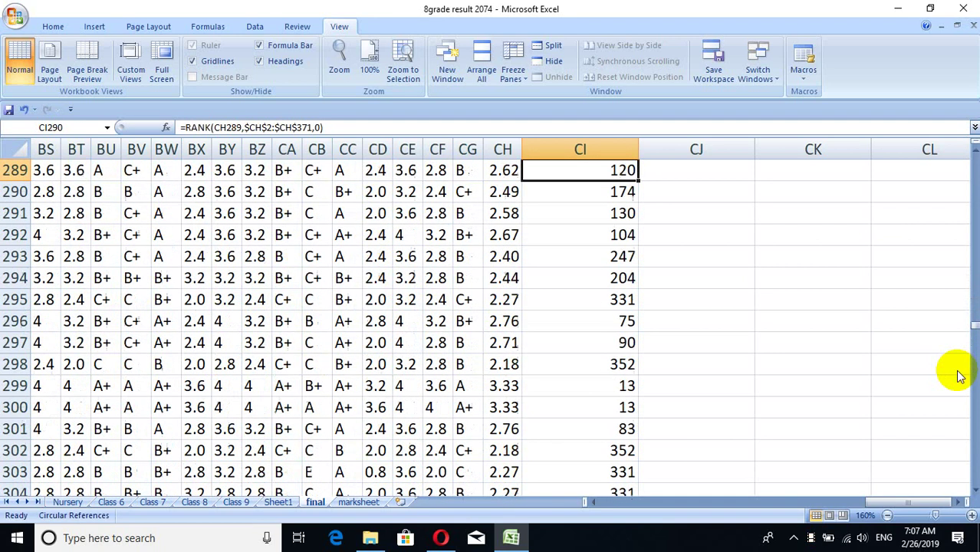
pyautogui.press('Up')
pyautogui.press('Up')
pyautogui.press('Up')
pyautogui.press('Up')
pyautogui.press('Up')
pyautogui.press('Up')
pyautogui.press('Up')
pyautogui.press('Up')
pyautogui.press('Up')
pyautogui.press('Up')
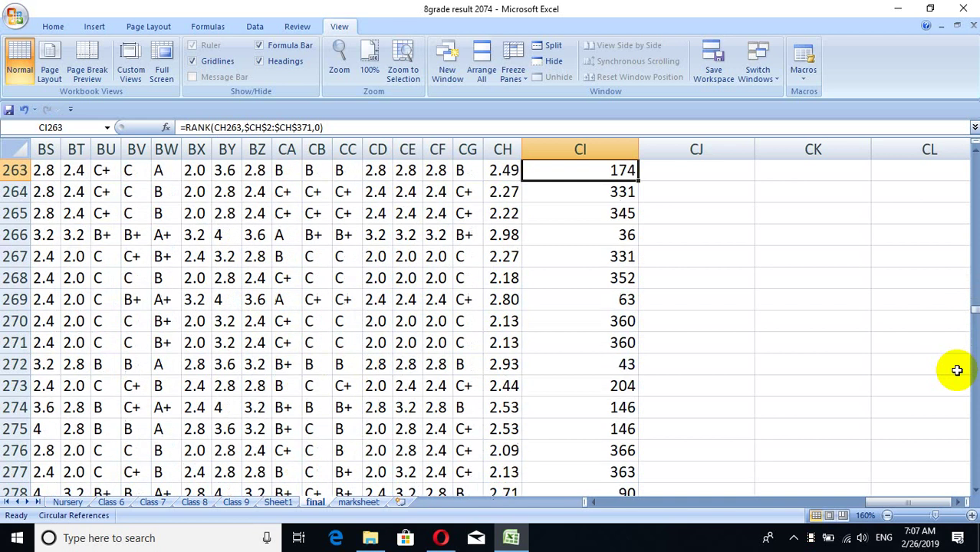
pyautogui.press('Up')
pyautogui.press('Up')
pyautogui.press('Up')
pyautogui.press('Up')
pyautogui.press('Up')
pyautogui.press('Up')
pyautogui.press('Up')
pyautogui.press('Up')
pyautogui.press('Up')
pyautogui.press('Up')
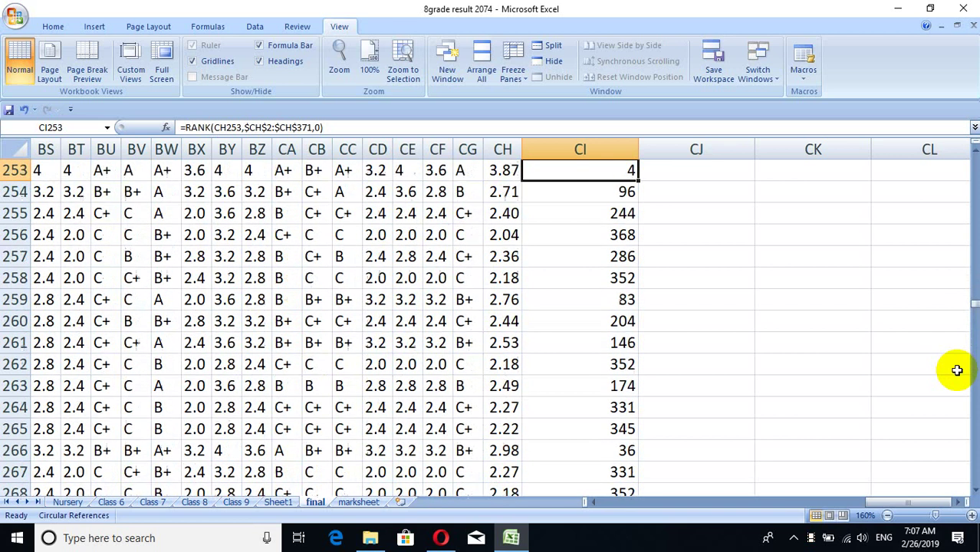
pyautogui.press('Up')
pyautogui.press('Up')
pyautogui.press('Up')
pyautogui.press('Up')
pyautogui.press('Up')
pyautogui.press('Down')
pyautogui.press('Down')
pyautogui.press('Down')
pyautogui.press('Down')
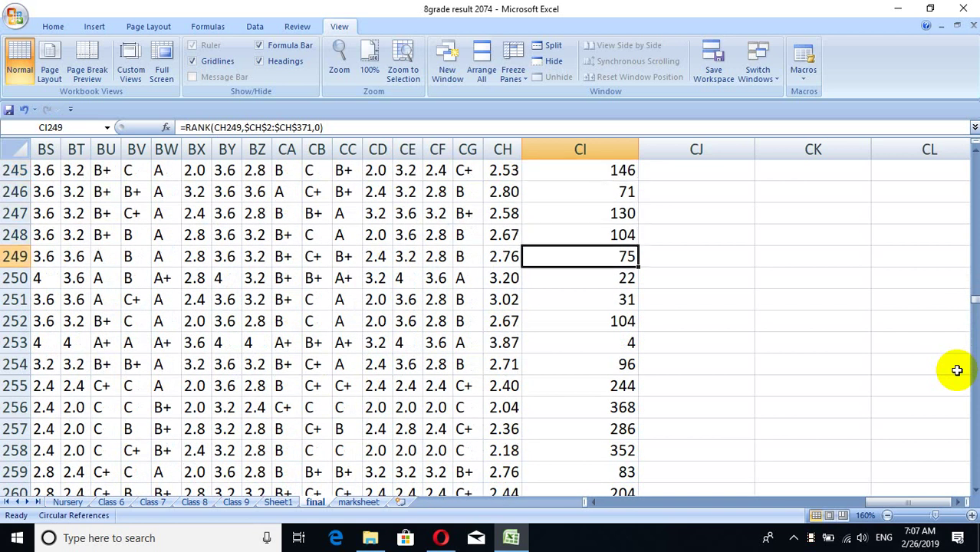
pyautogui.press('Down')
pyautogui.press('Down')
pyautogui.press('Down')
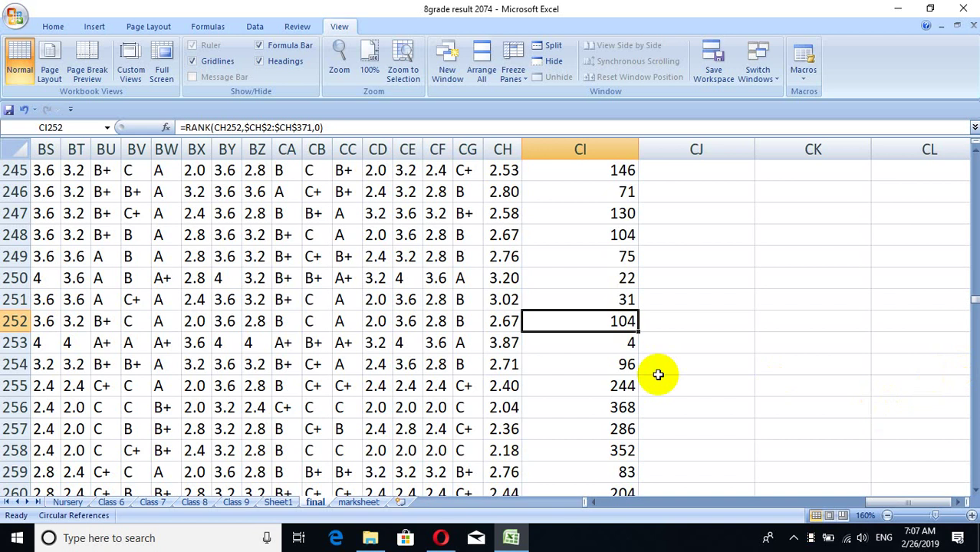
pyautogui.click(504, 346)
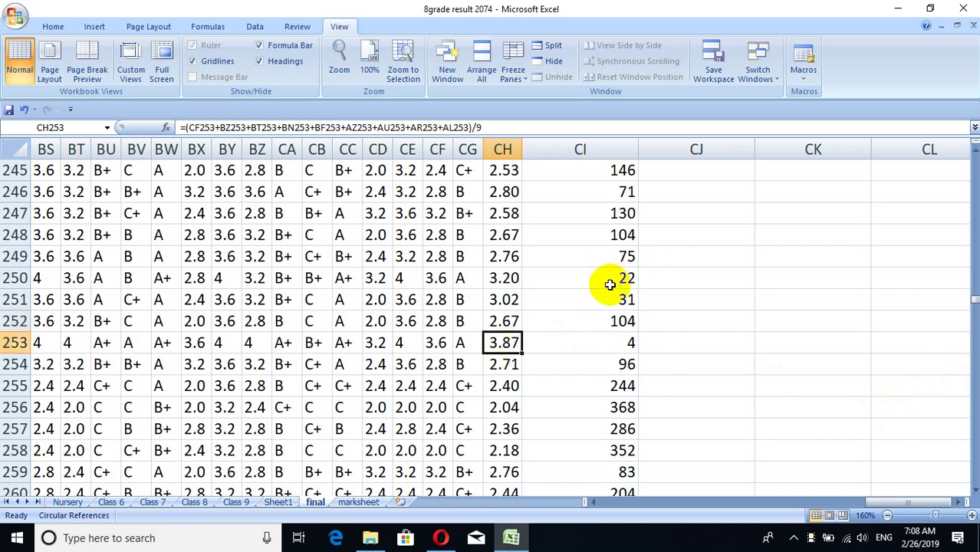
pyautogui.press('Up')
pyautogui.press('Up')
pyautogui.press('Up')
pyautogui.press('Up')
pyautogui.press('Up')
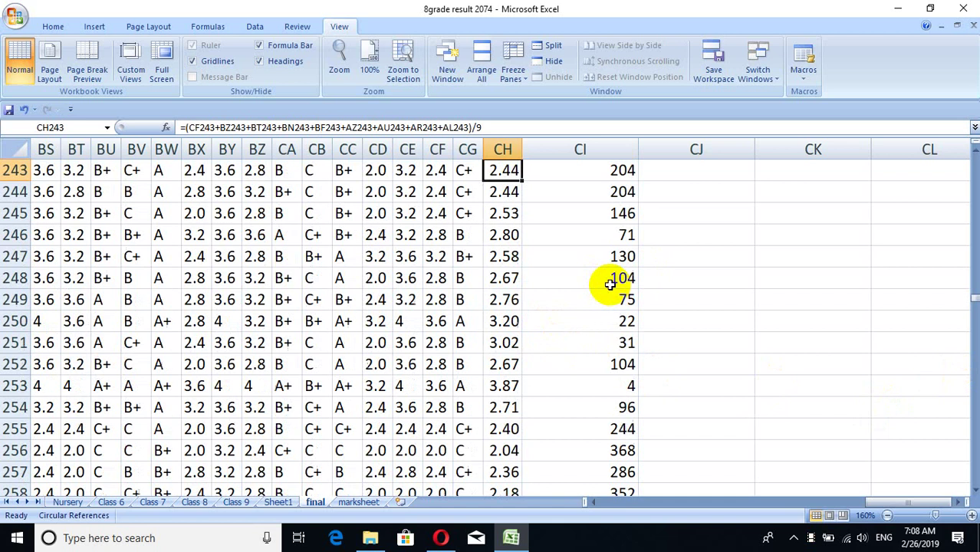
pyautogui.press('Up')
pyautogui.press('Up')
pyautogui.press('Up')
pyautogui.press('Up')
pyautogui.press('Up')
pyautogui.press('Up')
pyautogui.press('Up')
pyautogui.press('Up')
pyautogui.press('Up')
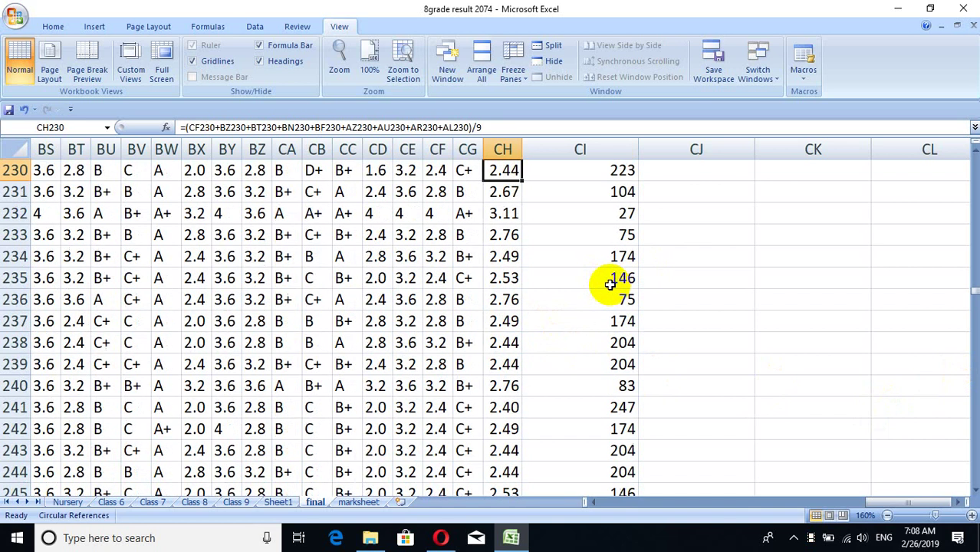
pyautogui.press('Up')
pyautogui.press('Up')
pyautogui.press('Up')
pyautogui.press('Up')
pyautogui.press('Up')
pyautogui.press('Up')
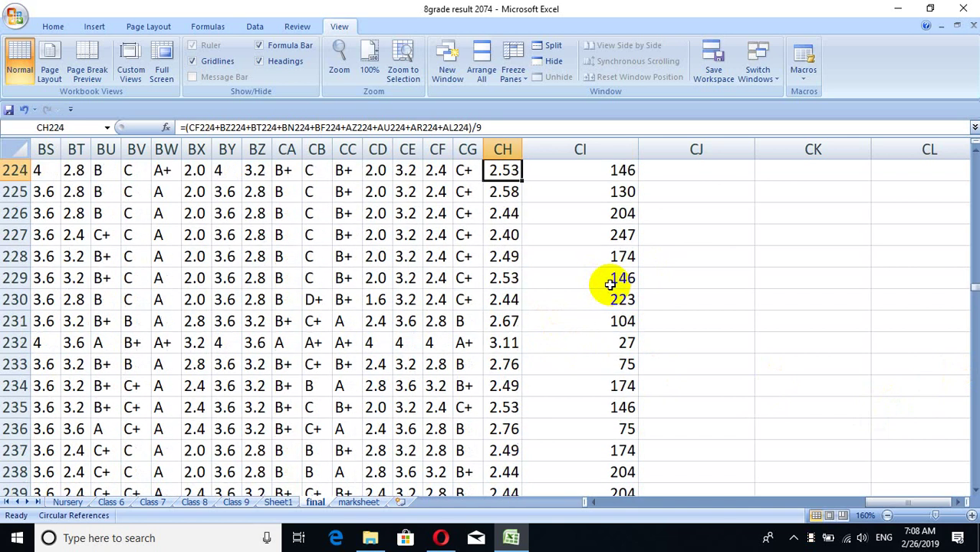
pyautogui.press('Up')
pyautogui.press('Up')
pyautogui.press('Up')
pyautogui.press('Up')
pyautogui.press('Up')
pyautogui.press('Up')
pyautogui.press('Up')
pyautogui.press('Up')
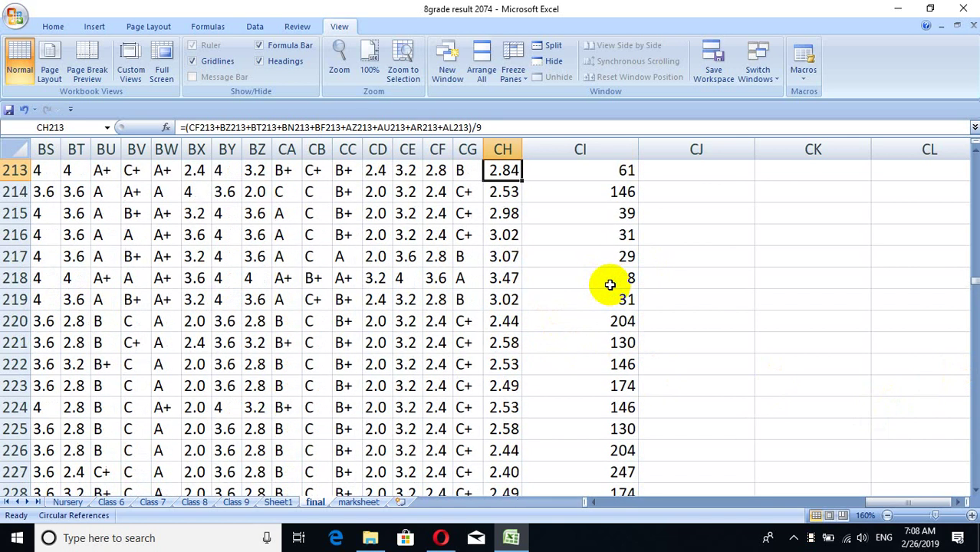
pyautogui.press('Up')
pyautogui.press('Up')
pyautogui.press('Up')
pyautogui.press('Up')
pyautogui.press('Up')
pyautogui.press('Up')
pyautogui.press('Up')
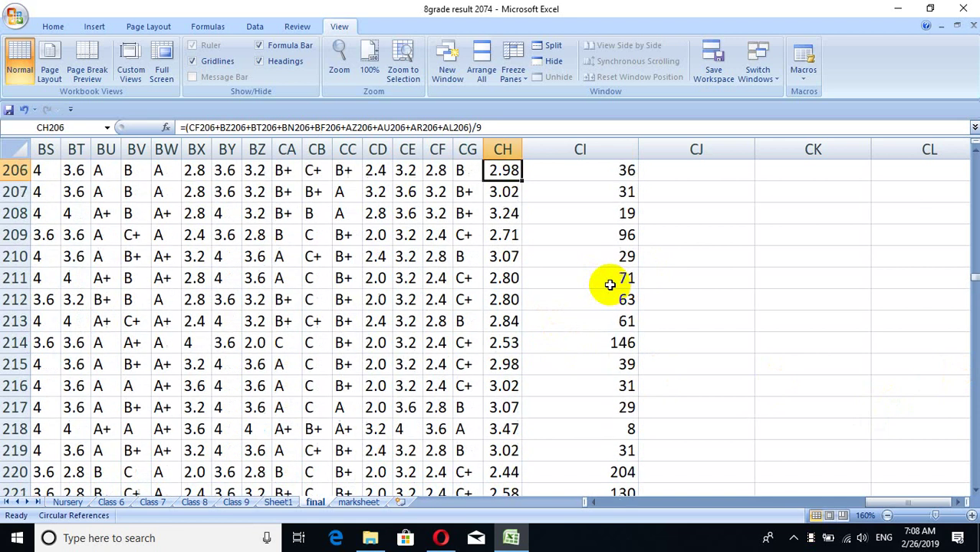
pyautogui.press('Up')
pyautogui.press('Up')
pyautogui.press('Up')
pyautogui.press('Up')
pyautogui.press('Up')
pyautogui.press('Up')
pyautogui.press('Up')
pyautogui.press('Up')
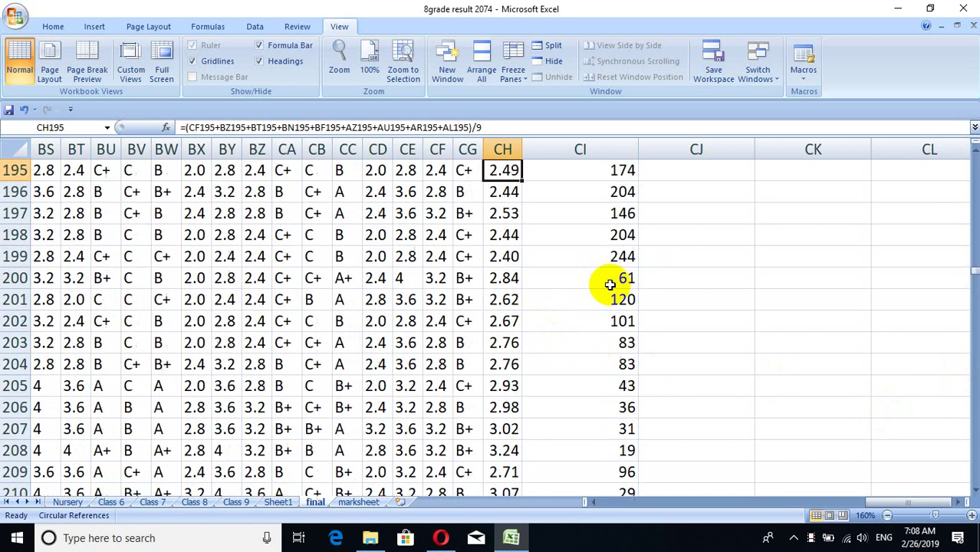
pyautogui.press('Up')
pyautogui.press('Up')
pyautogui.press('Up')
pyautogui.press('Up')
pyautogui.press('Up')
pyautogui.press('Up')
pyautogui.press('Up')
pyautogui.press('Up')
pyautogui.press('Up')
pyautogui.press('Up')
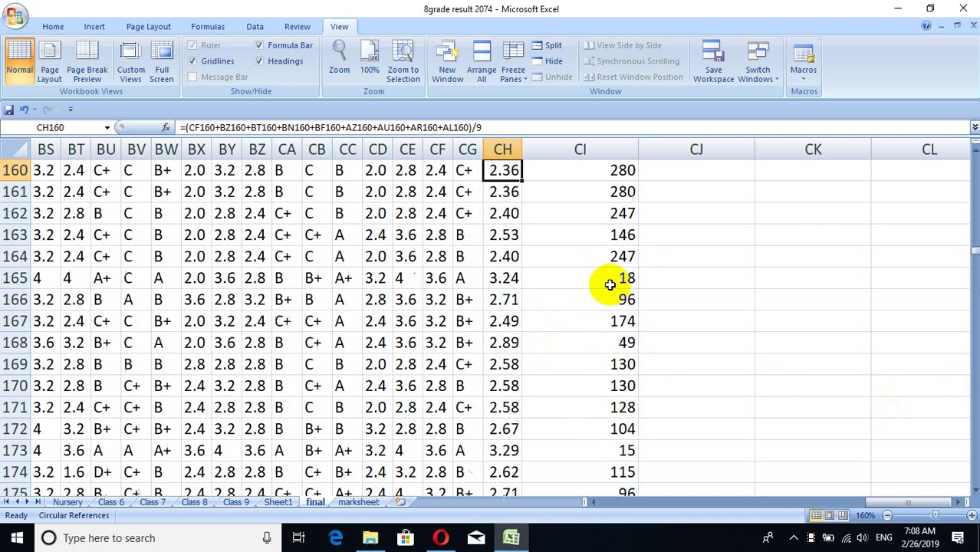
pyautogui.press('Up')
pyautogui.press('Up')
pyautogui.press('Up')
pyautogui.press('Up')
pyautogui.press('Up')
pyautogui.press('Up')
pyautogui.press('Up')
pyautogui.press('Up')
pyautogui.press('Up')
pyautogui.press('Up')
pyautogui.press('Up')
pyautogui.press('Up')
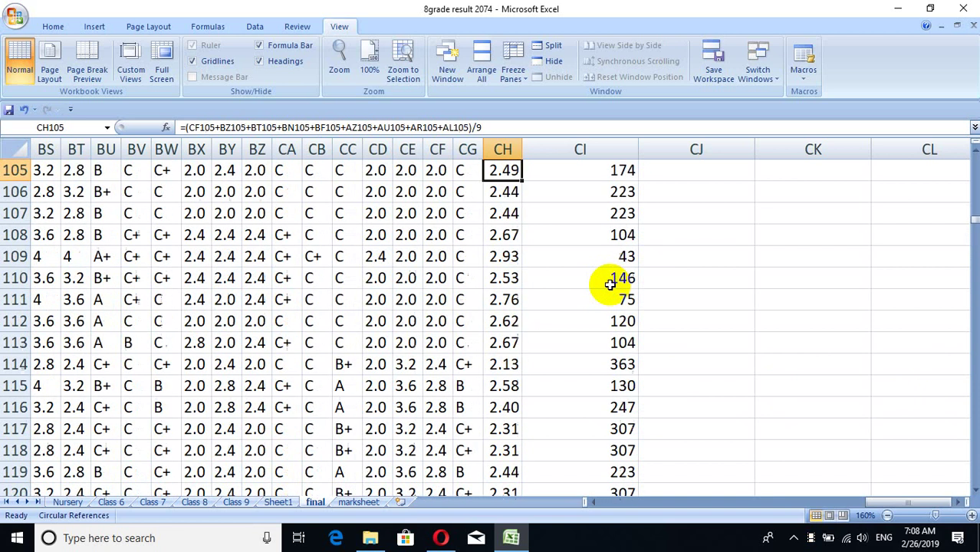
pyautogui.press('Up')
pyautogui.press('Up')
pyautogui.press('Up')
pyautogui.press('Up')
pyautogui.press('Up')
pyautogui.press('Up')
pyautogui.press('Up')
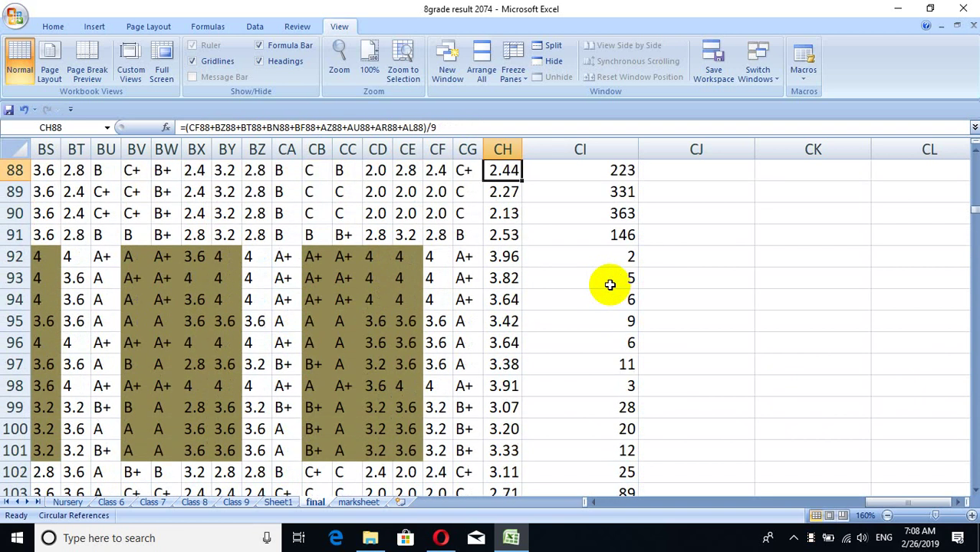
pyautogui.press('Up')
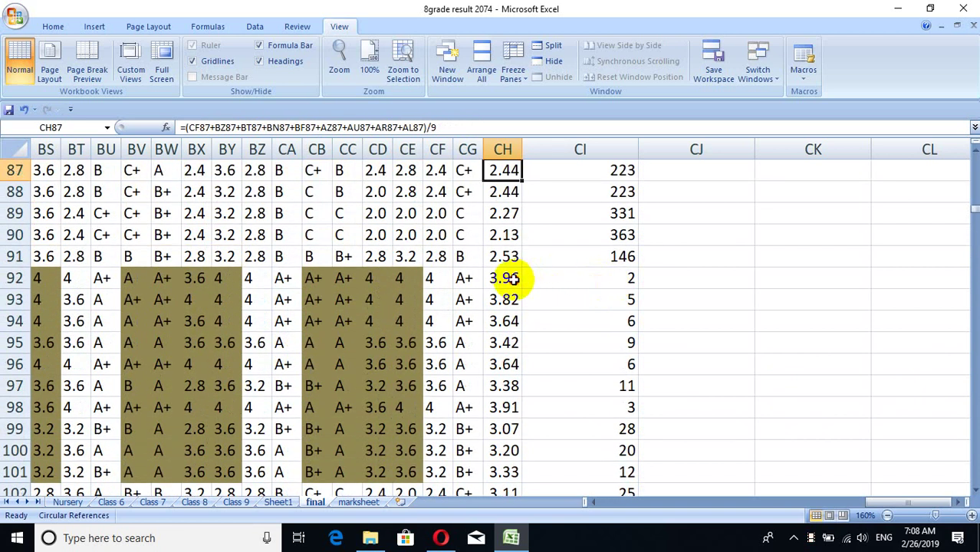
pyautogui.click(509, 278)
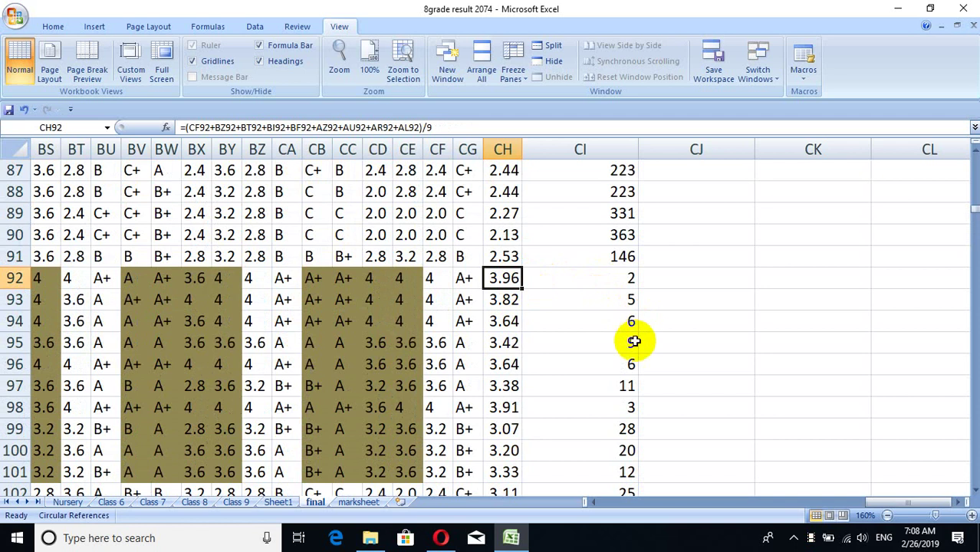
pyautogui.press('Down')
pyautogui.press('Down')
pyautogui.press('Down')
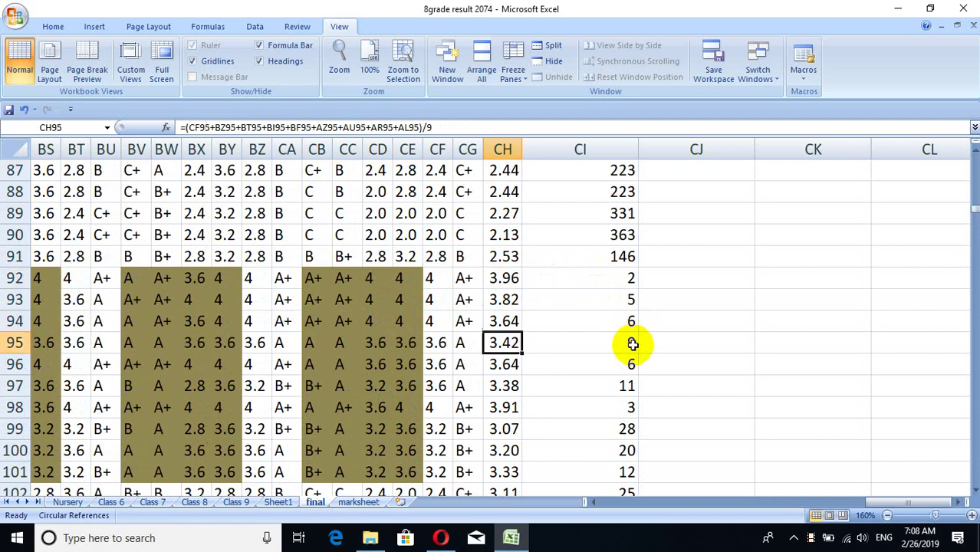
pyautogui.press('Down')
pyautogui.press('Down')
pyautogui.press('Down')
pyautogui.press('Down')
pyautogui.press('Down')
pyautogui.press('Down')
pyautogui.press('Down')
pyautogui.press('Down')
pyautogui.press('Down')
pyautogui.press('Down')
pyautogui.press('Down')
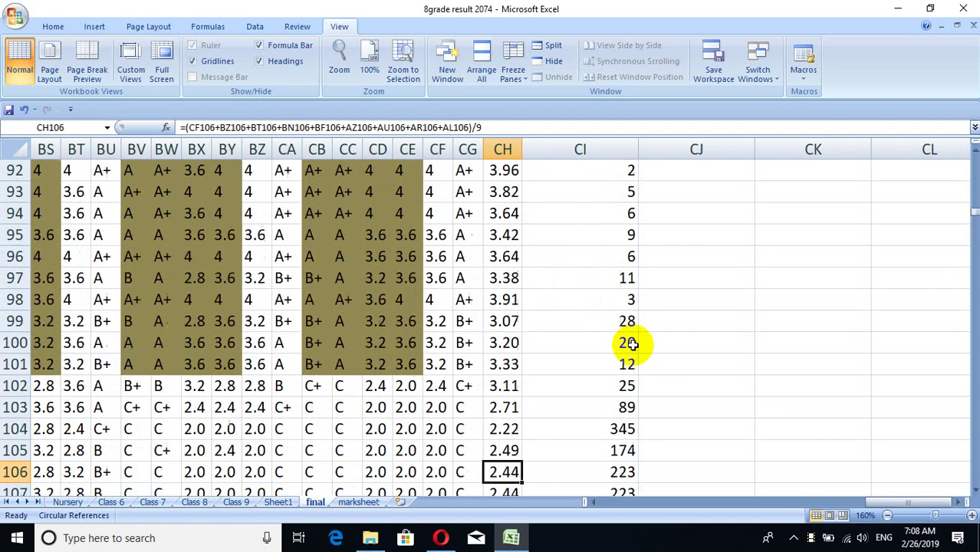
pyautogui.press('Down')
pyautogui.press('Up')
pyautogui.press('Up')
pyautogui.press('Up')
pyautogui.press('Up')
pyautogui.press('Up')
pyautogui.press('Up')
pyautogui.press('Up')
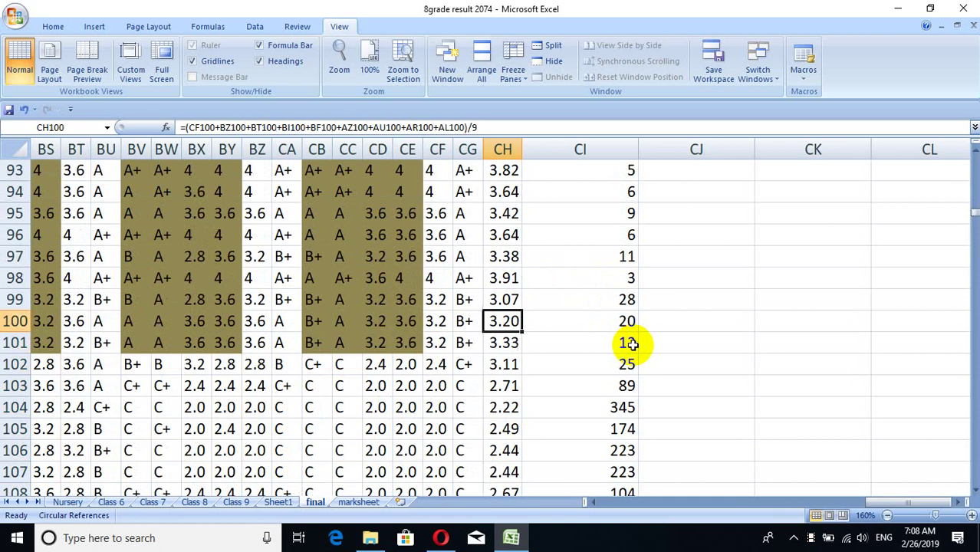
pyautogui.press('Up')
pyautogui.press('Up')
pyautogui.press('Up')
pyautogui.press('Up')
pyautogui.press('Up')
pyautogui.press('Down')
pyautogui.press('Down')
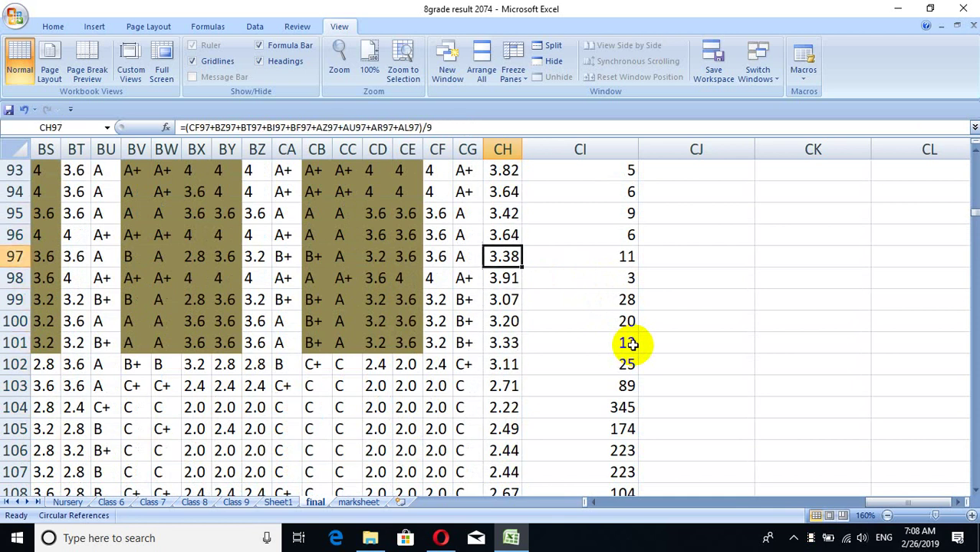
pyautogui.press('Up')
pyautogui.press('Up')
pyautogui.press('Up')
pyautogui.press('Up')
pyautogui.press('Up')
pyautogui.press('Up')
pyautogui.press('Up')
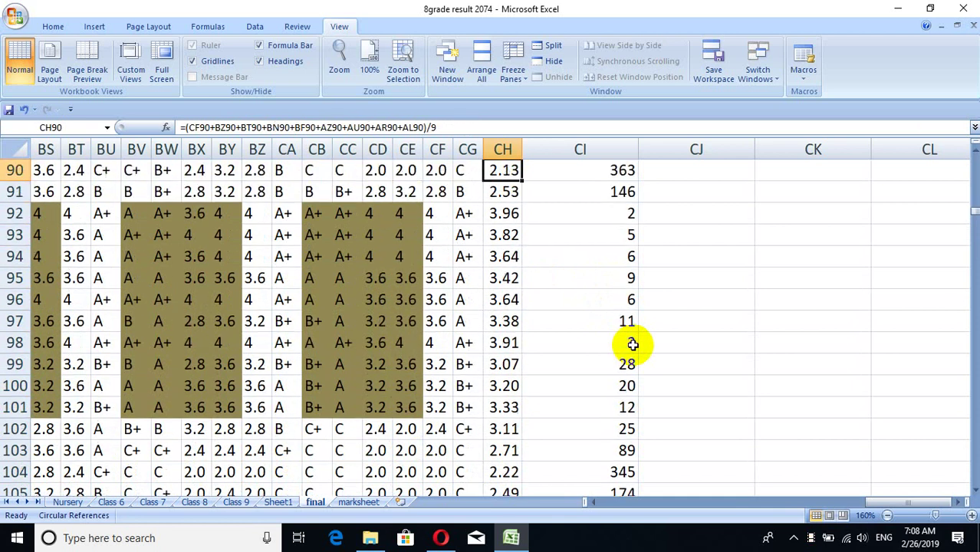
pyautogui.press('Up')
pyautogui.press('Up')
pyautogui.press('Up')
pyautogui.press('Up')
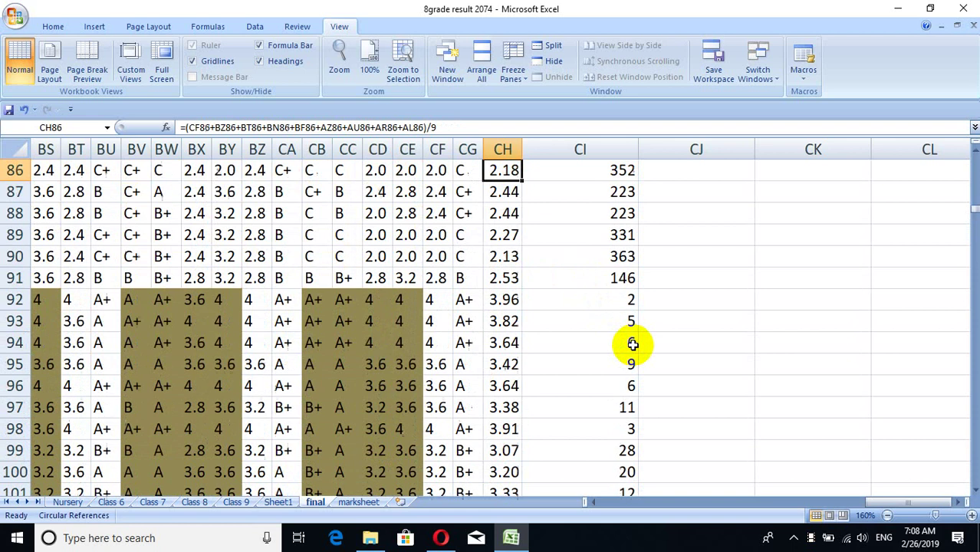
pyautogui.press('Up')
pyautogui.press('Down')
pyautogui.press('Down')
pyautogui.press('Down')
pyautogui.press('Down')
pyautogui.press('Down')
pyautogui.press('Down')
pyautogui.press('Down')
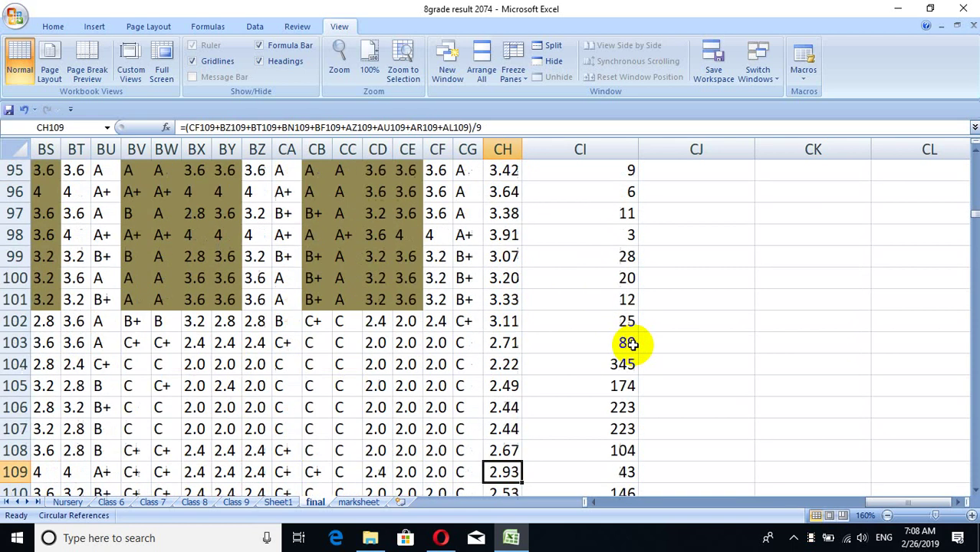
pyautogui.press('Down')
pyautogui.press('Down')
pyautogui.press('Down')
pyautogui.press('Down')
pyautogui.press('Down')
pyautogui.press('Down')
pyautogui.press('Down')
pyautogui.press('Down')
pyautogui.press('Down')
pyautogui.press('Down')
pyautogui.press('Down')
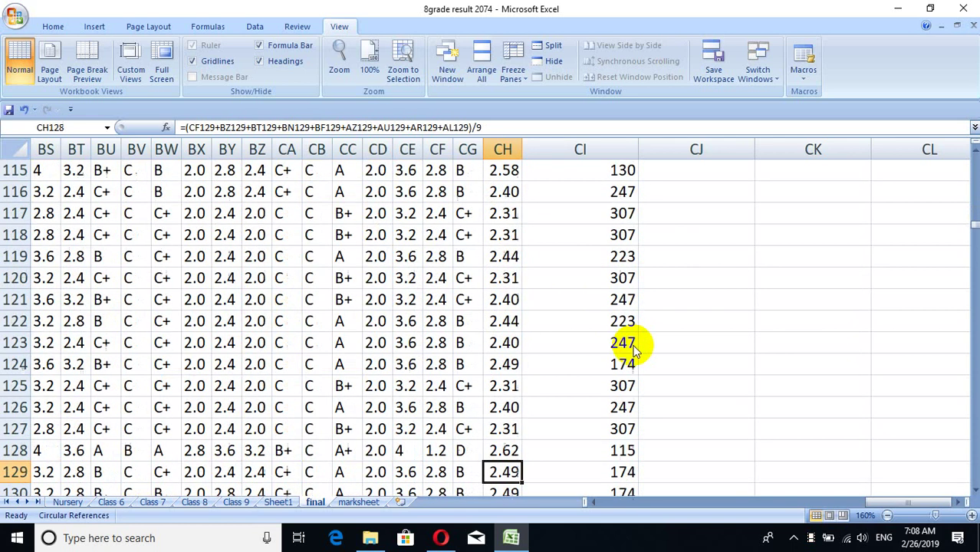
pyautogui.press('Down')
pyautogui.press('Down')
pyautogui.press('Down')
pyautogui.press('Down')
pyautogui.press('Down')
pyautogui.press('Down')
pyautogui.press('Down')
pyautogui.press('Up')
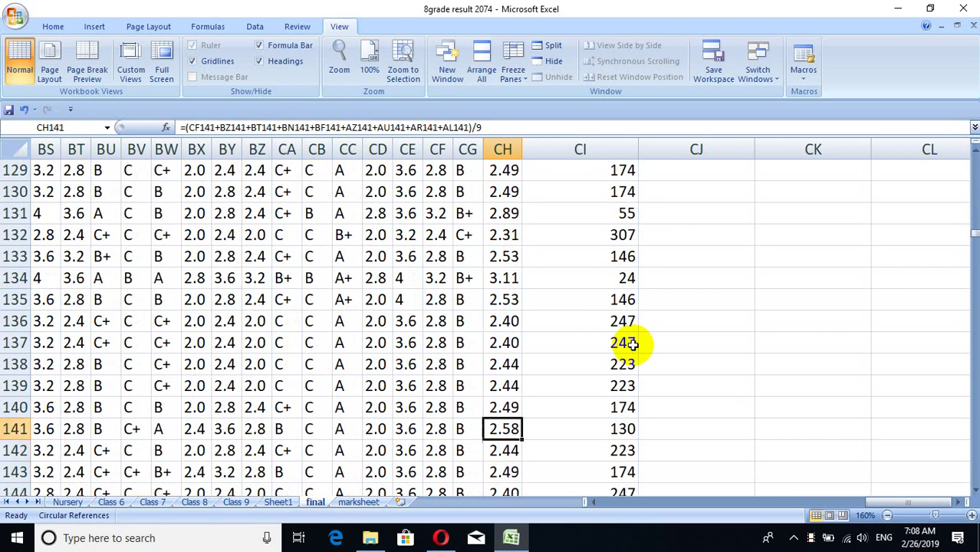
pyautogui.press('Up')
pyautogui.press('Up')
pyautogui.press('Up')
pyautogui.press('Up')
pyautogui.press('Up')
pyautogui.press('Up')
pyautogui.press('Up')
pyautogui.press('Up')
pyautogui.press('Up')
pyautogui.press('Up')
pyautogui.press('Up')
pyautogui.press('Up')
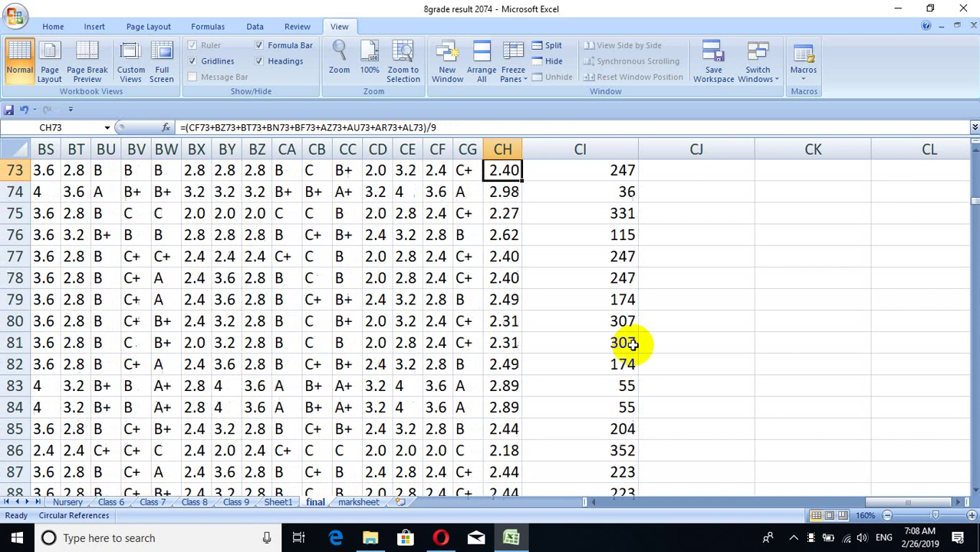
pyautogui.press('Up')
pyautogui.press('Up')
pyautogui.press('Up')
pyautogui.press('Up')
pyautogui.press('Up')
pyautogui.press('Up')
pyautogui.press('Up')
pyautogui.press('Up')
pyautogui.press('Up')
pyautogui.press('Up')
pyautogui.press('Up')
pyautogui.press('Up')
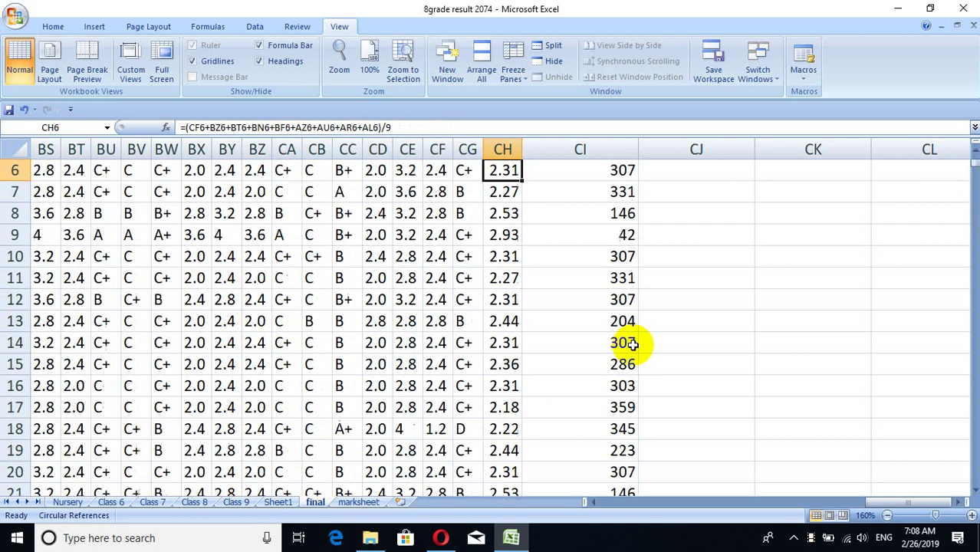
pyautogui.press('Up')
pyautogui.press('Up')
pyautogui.press('Up')
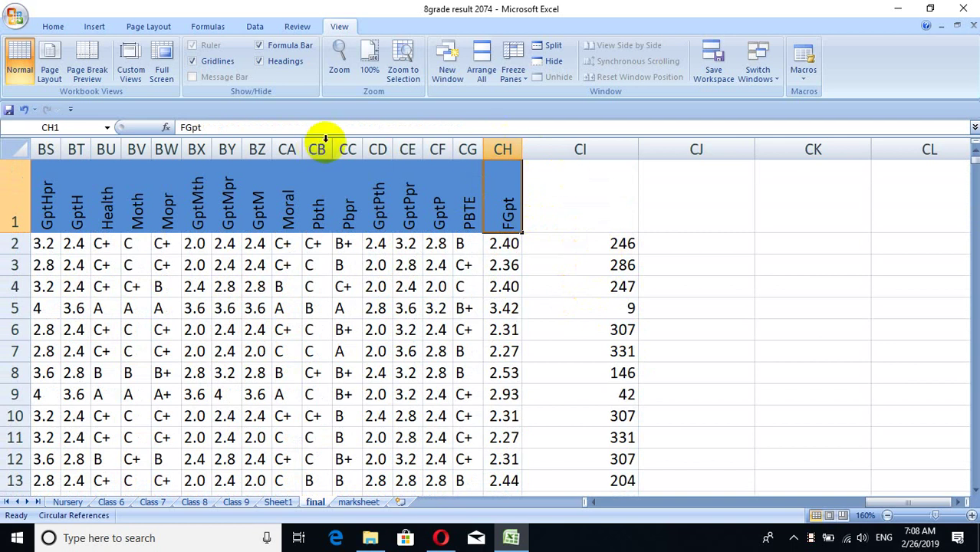
# Open CI2 in the formula bar to show =RANK(CH2,$CH$2:$CH$370,0)
pyautogui.click(504, 243)
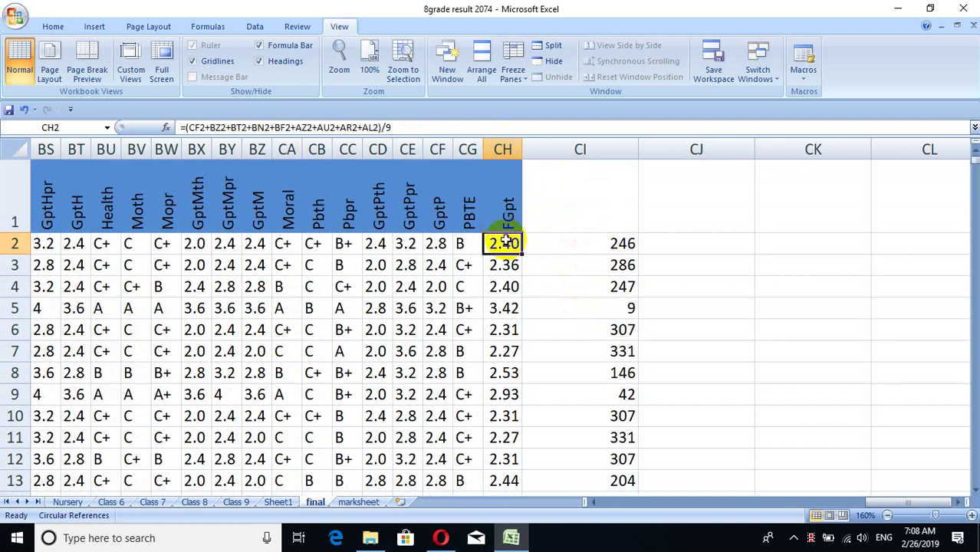
pyautogui.click(620, 243)
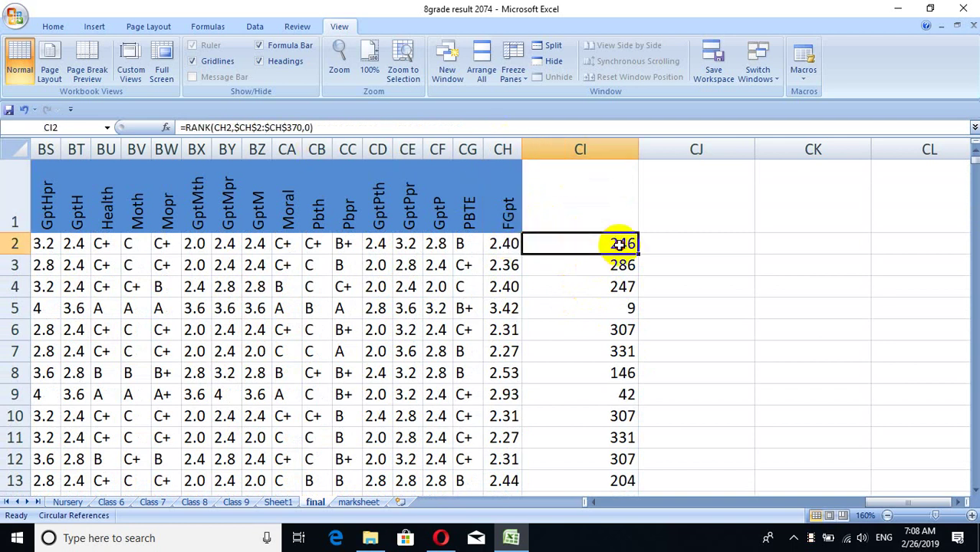
pyautogui.click(368, 126)
pyautogui.click(352, 127)
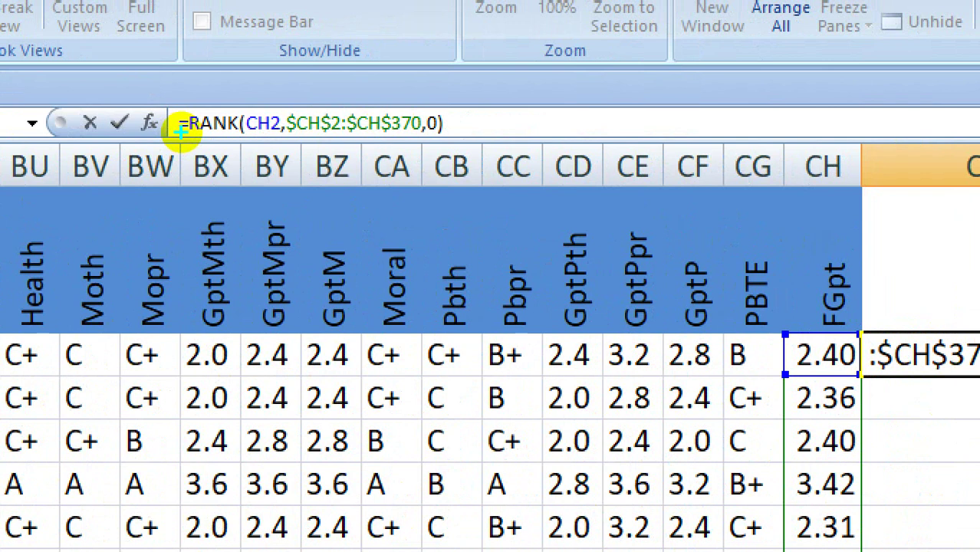
pyautogui.click(220, 123)
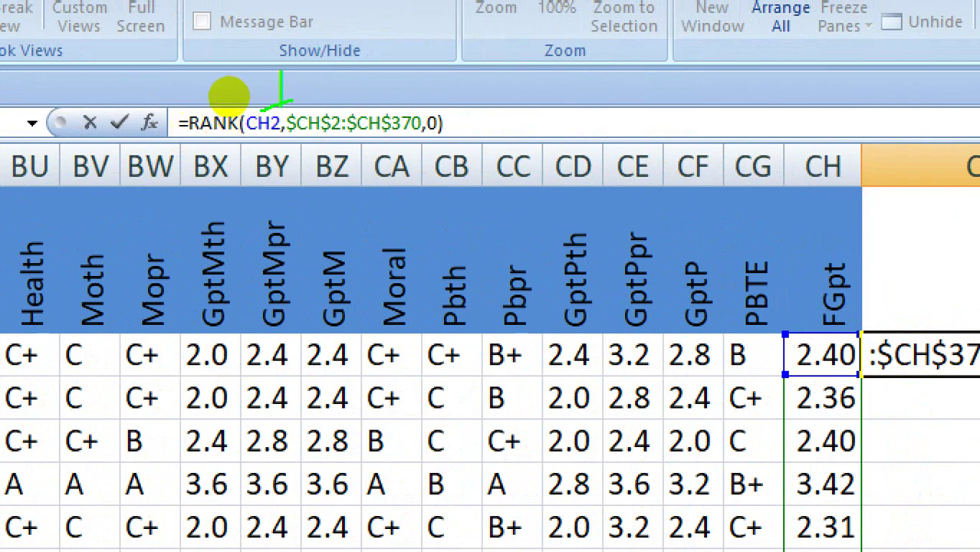
pyautogui.write('nam')
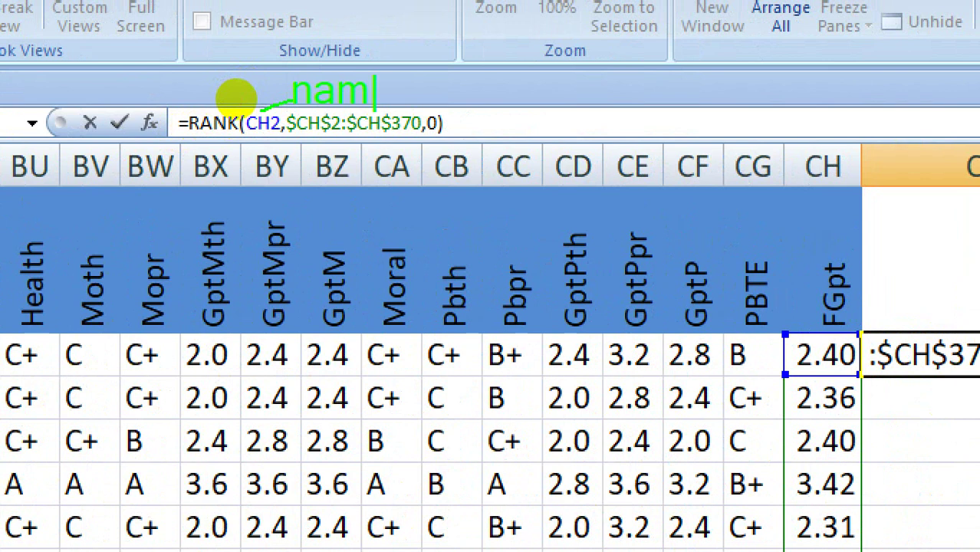
pyautogui.write('e of col')
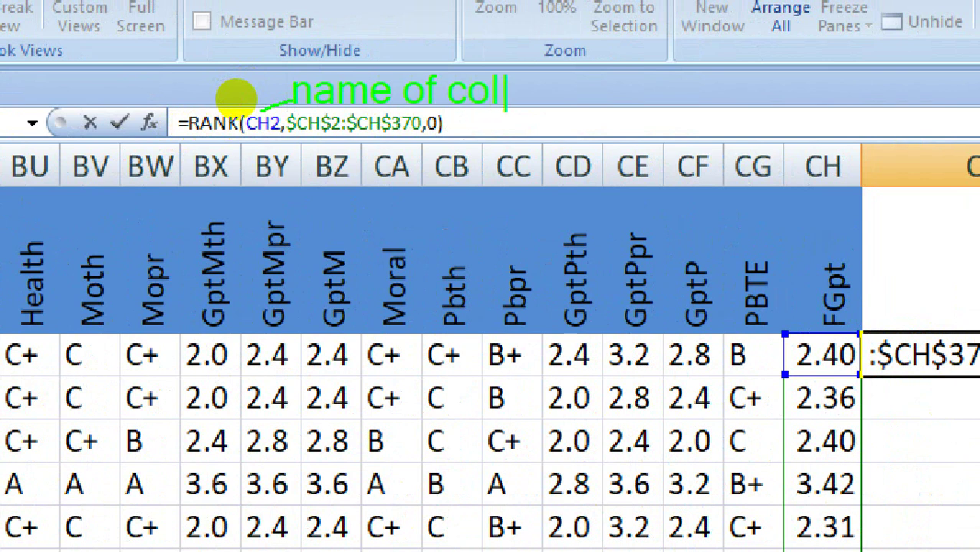
pyautogui.write('unm')
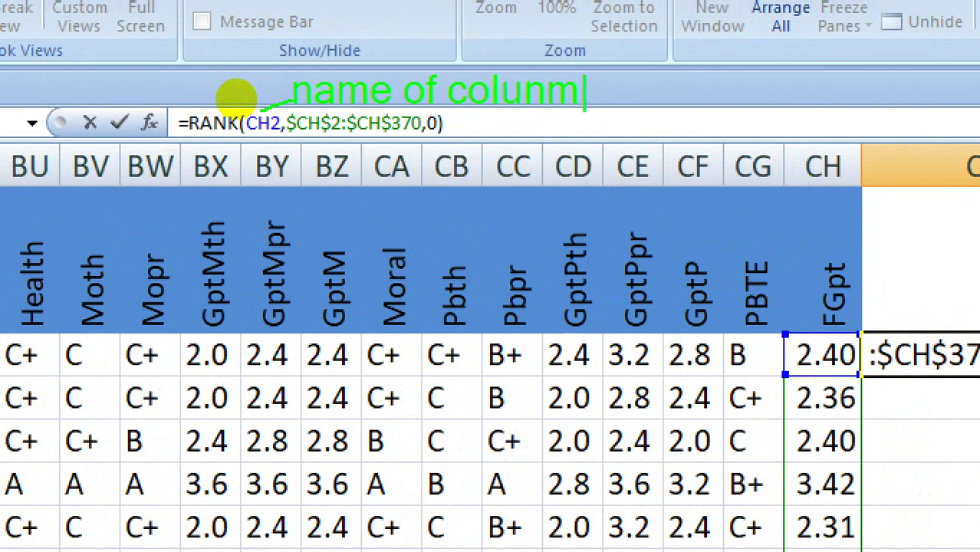
pyautogui.click(362, 206)
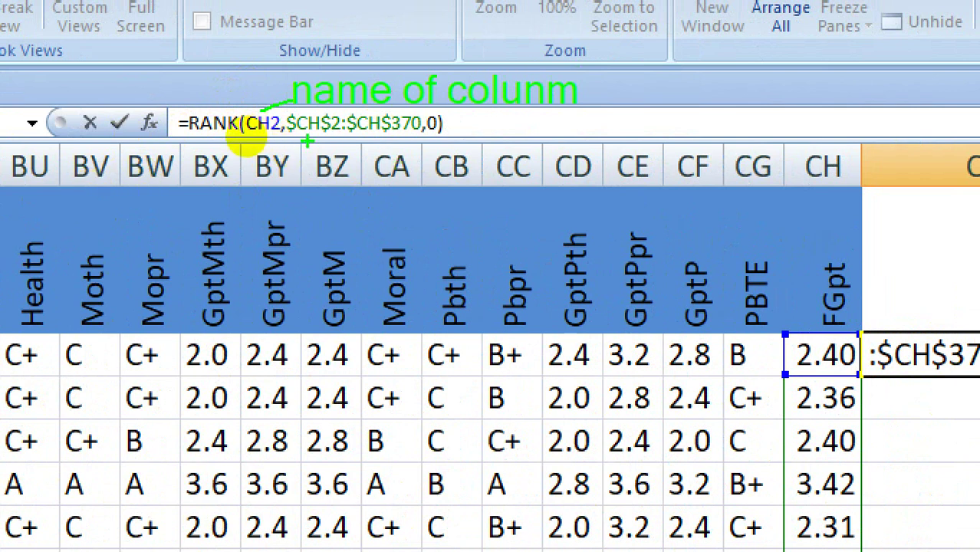
pyautogui.click(238, 135)
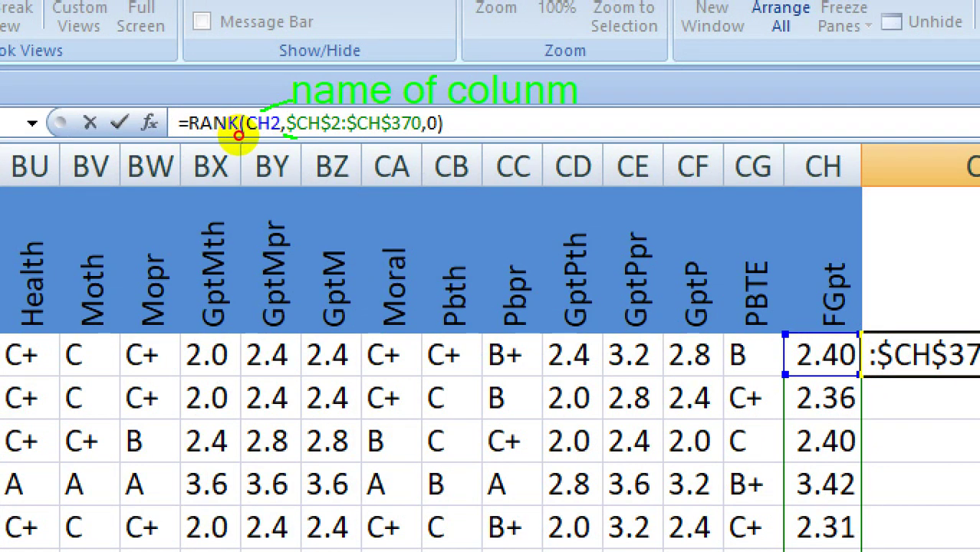
pyautogui.moveTo(238, 135); pyautogui.dragTo(340, 130)
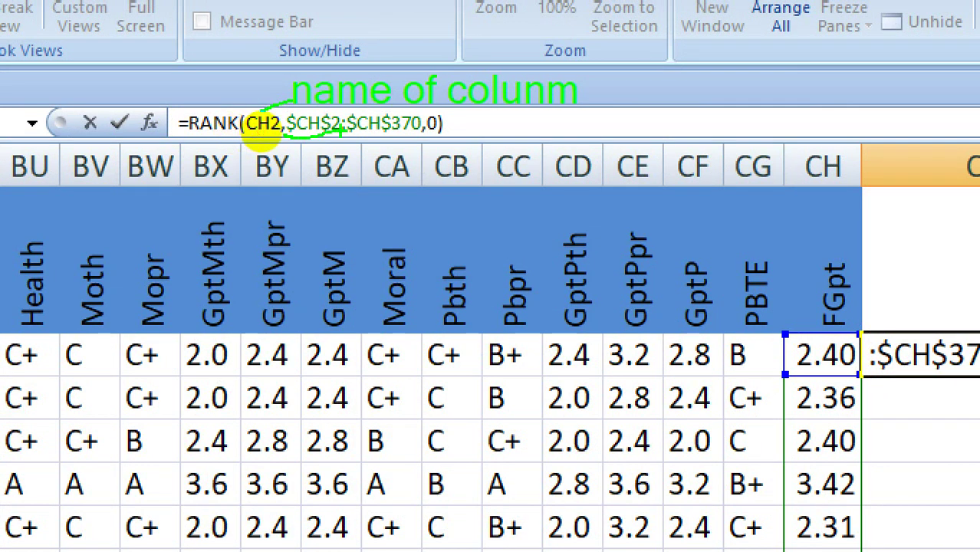
pyautogui.click(297, 132)
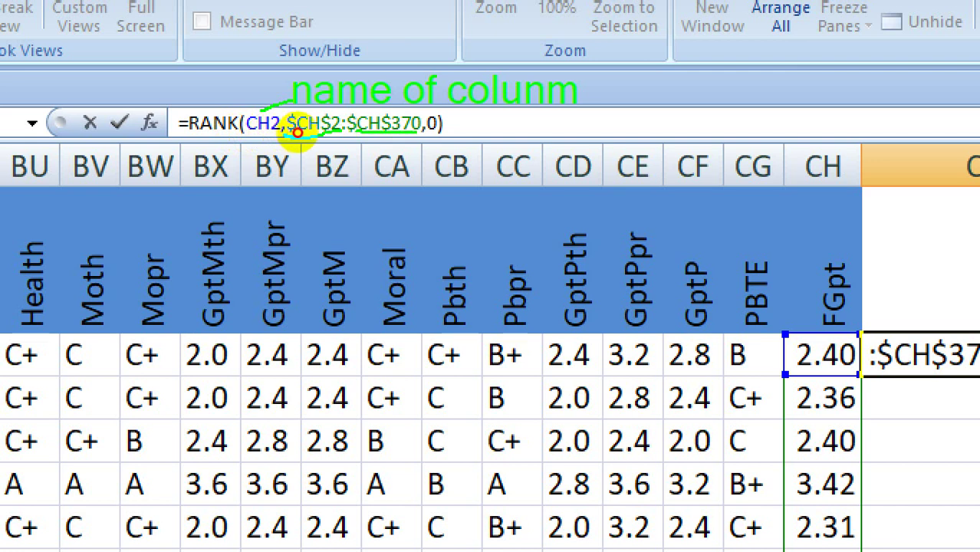